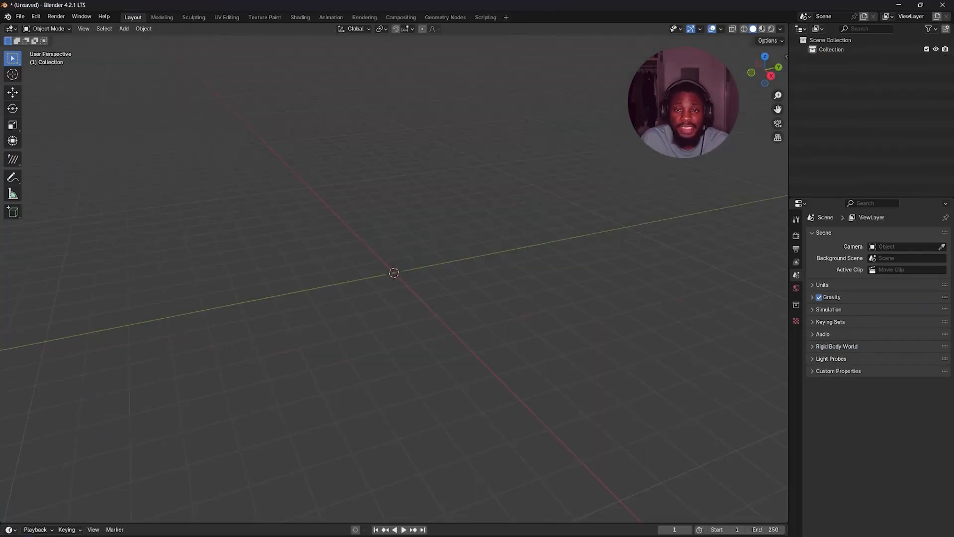
- Add a plane mesh to the empty scene at the world origin
{"action": "left_click_drag", "start_coordinate": [761, 67], "coordinate": [773, 73]}
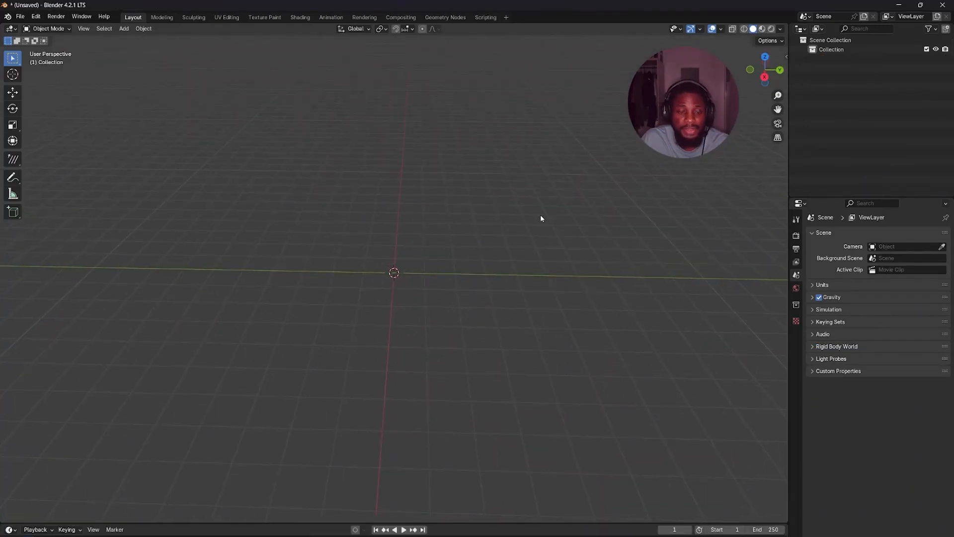
{"action": "key", "text": "shift+a"}
{"action": "mouse_move", "coordinate": [466, 243]}
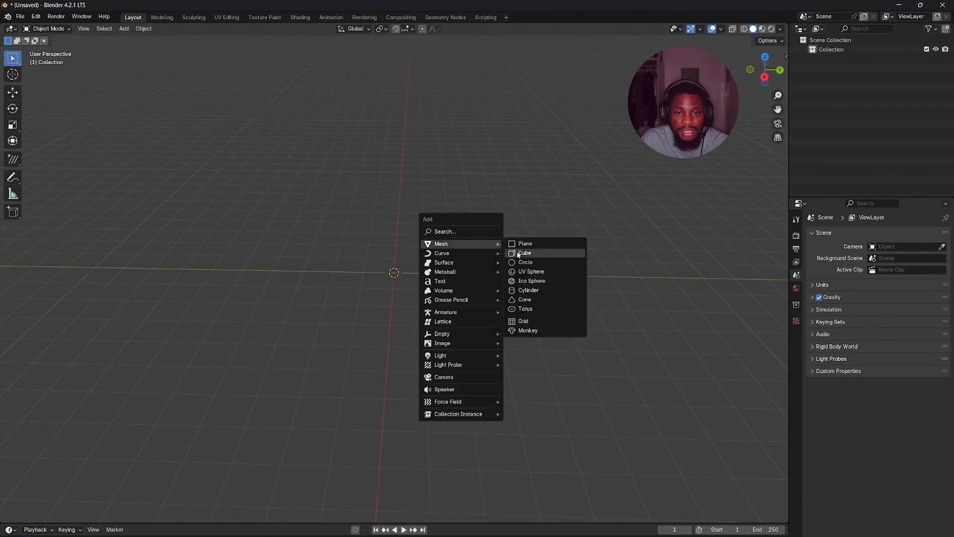
{"action": "left_click", "coordinate": [529, 244]}
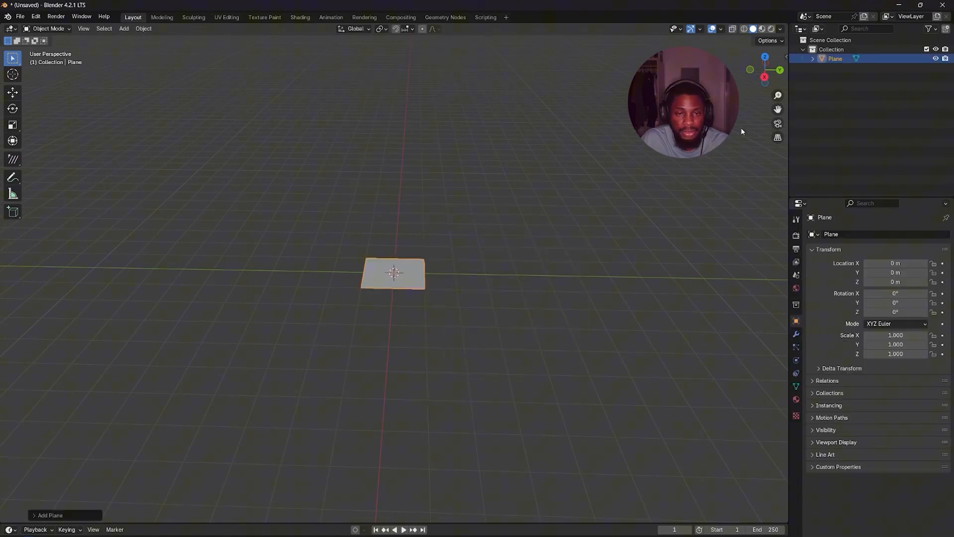
- Rotate the plane 90° about the X axis so it stands upright
{"action": "left_click", "coordinate": [746, 72]}
{"action": "left_click", "coordinate": [751, 71]}
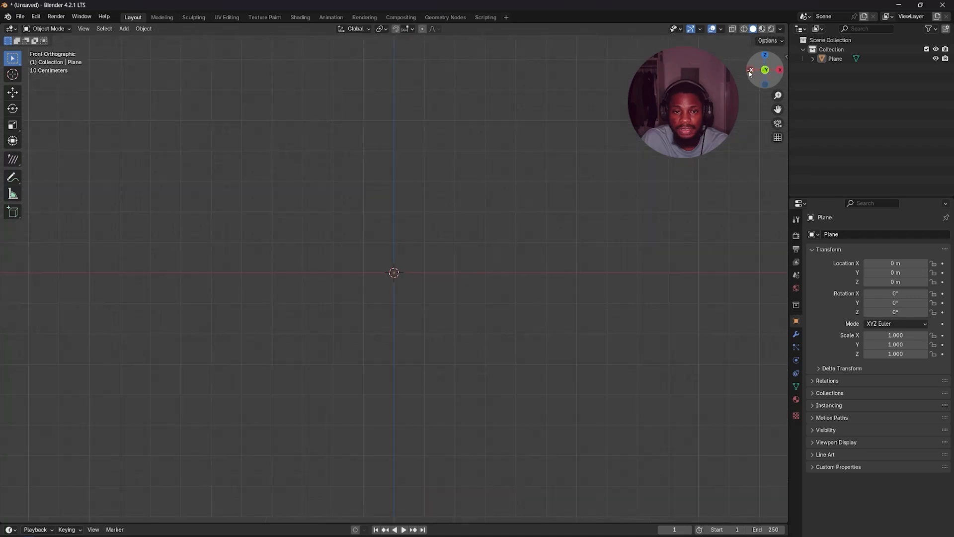
{"action": "left_click_drag", "start_coordinate": [767, 72], "coordinate": [761, 139]}
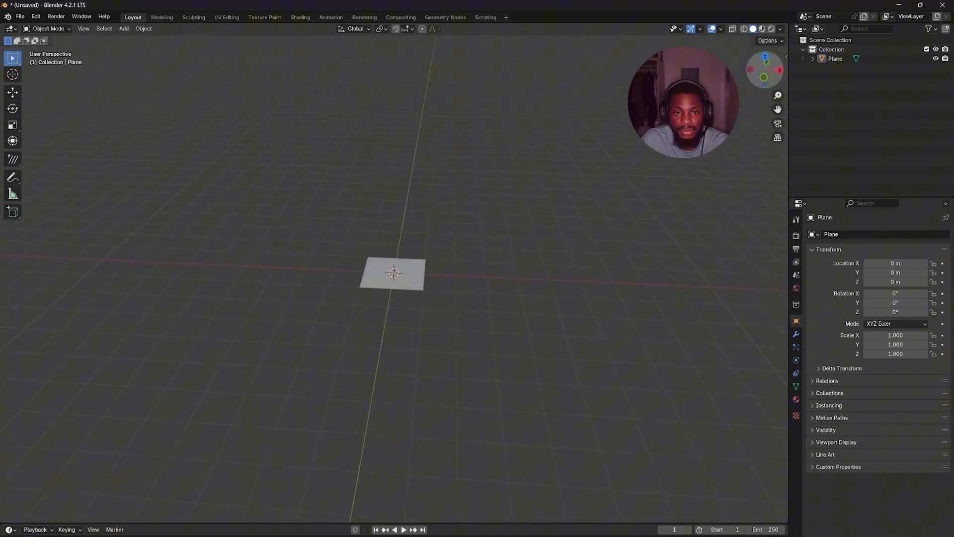
{"action": "key", "text": "x"}
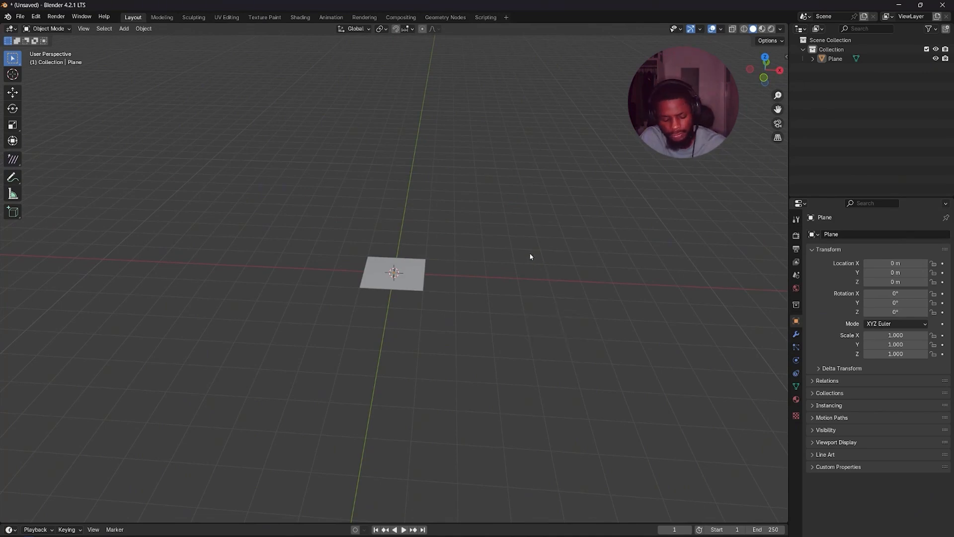
{"action": "left_click", "coordinate": [413, 272]}
{"action": "key", "text": "r"}
{"action": "type", "text": "x"}
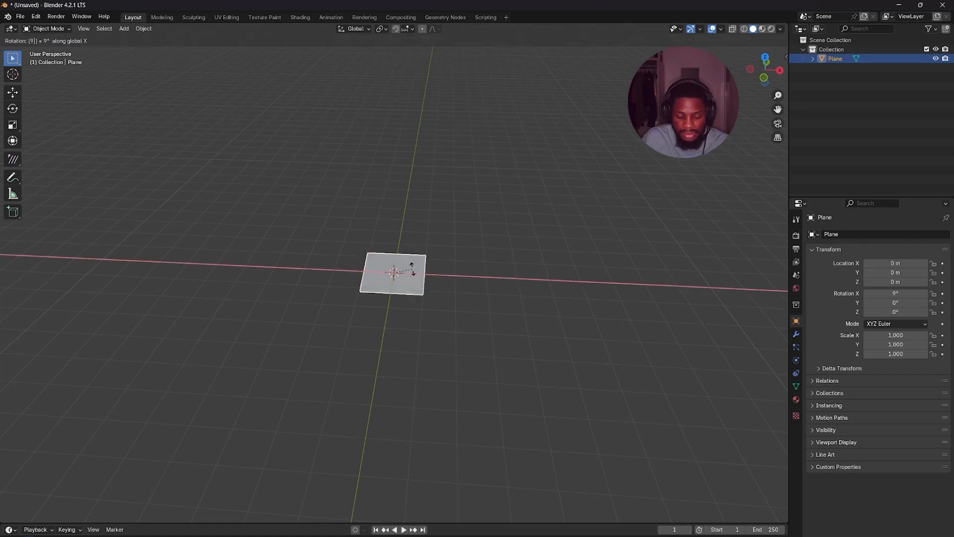
{"action": "type", "text": "90"}
{"action": "key", "text": "Return"}
- Raise the upright plane about 2.65 m along Z and scale it up uniformly to about 2.5
{"action": "key", "text": "g"}
{"action": "key", "text": "z"}
{"action": "left_click", "coordinate": [455, 209]}
{"action": "key", "text": "s"}
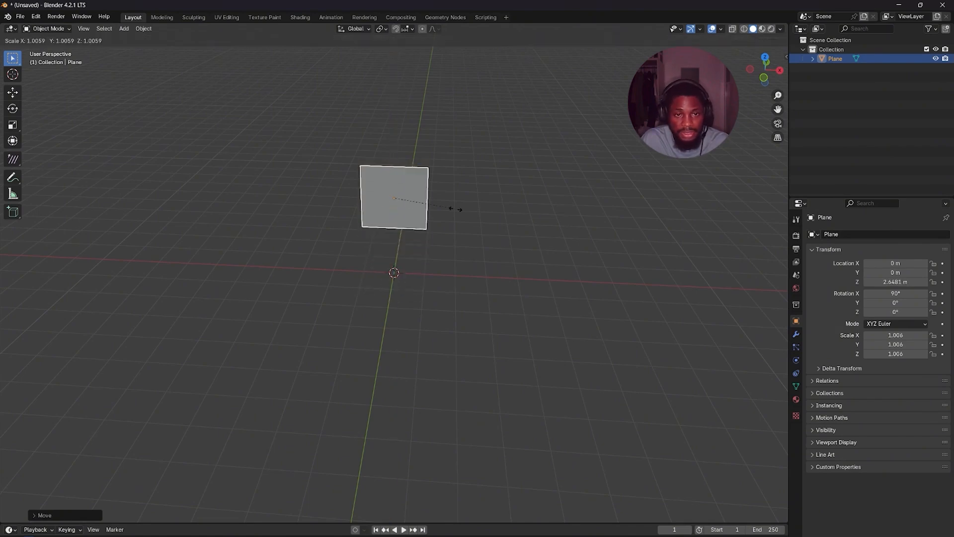
{"action": "left_click", "coordinate": [544, 240]}
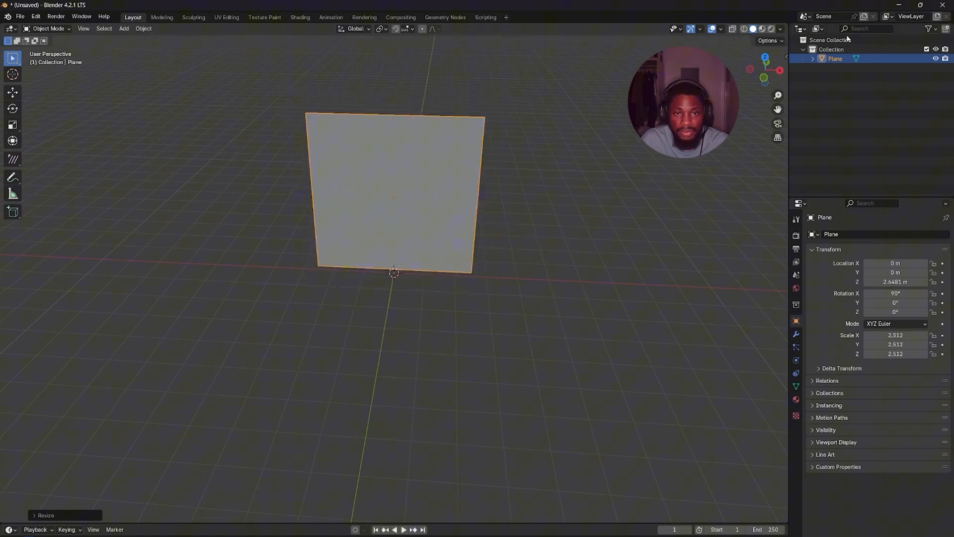
- Subdivide the whole plane in Edit Mode with 60 cuts
{"action": "left_click_drag", "start_coordinate": [762, 81], "coordinate": [749, 76]}
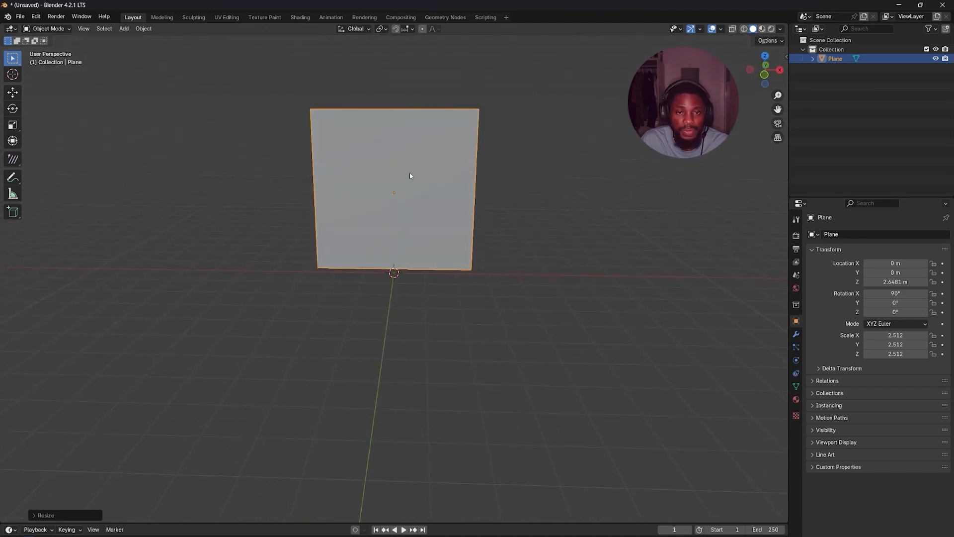
{"action": "key", "text": "Tab"}
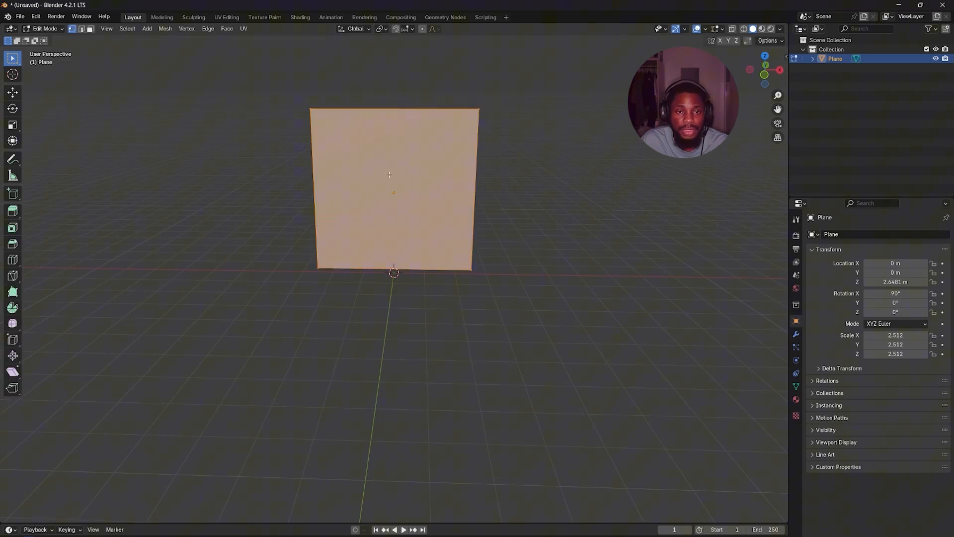
{"action": "right_click", "coordinate": [389, 175]}
{"action": "left_click", "coordinate": [389, 174]}
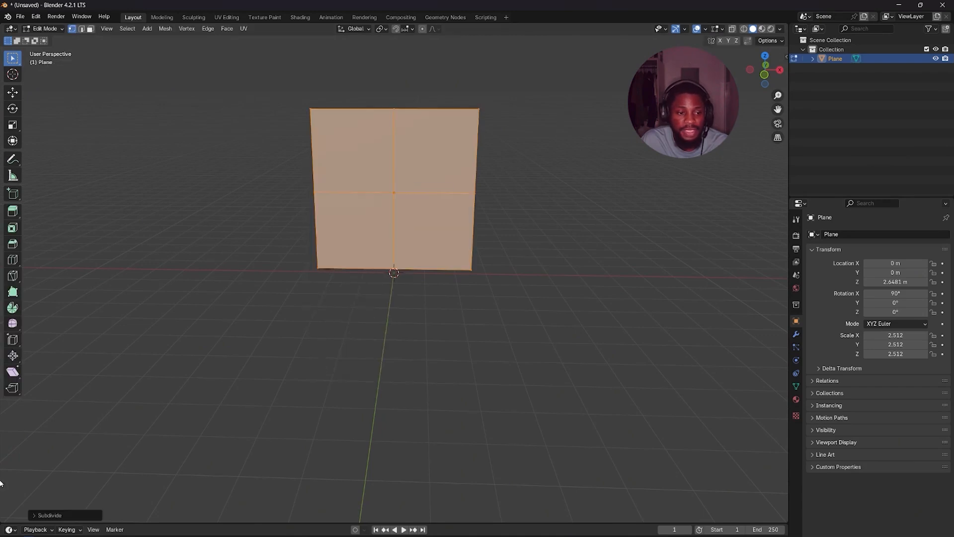
{"action": "left_click", "coordinate": [33, 515]}
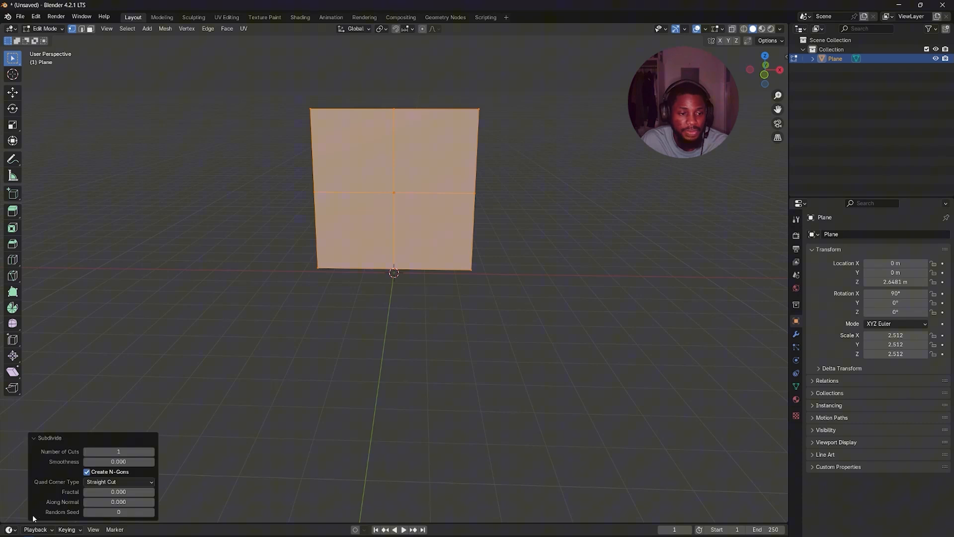
{"action": "left_click", "coordinate": [141, 452]}
{"action": "type", "text": "60"}
{"action": "key", "text": "Return"}
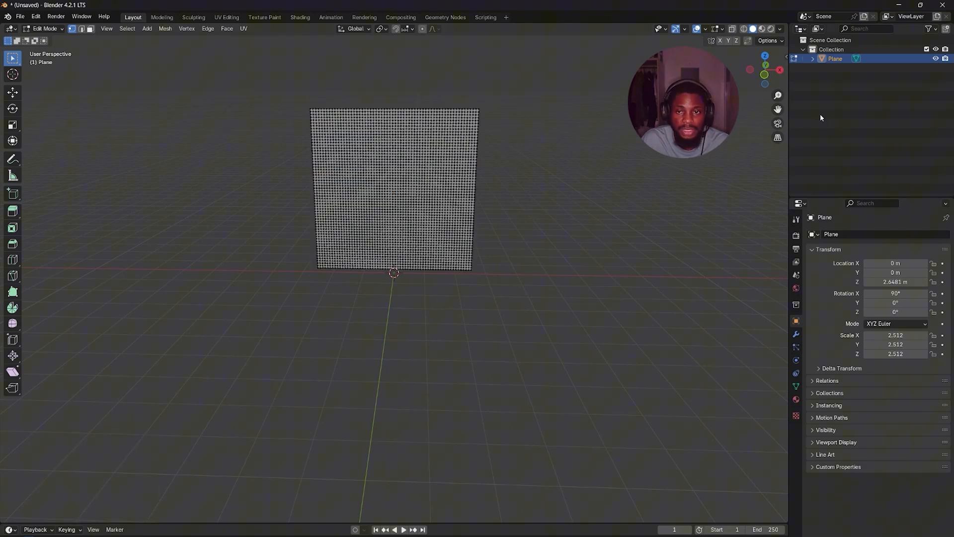
- Select evenly spaced single vertices along the plane's top edge, every fourth one starting from the corner
{"action": "left_click_drag", "start_coordinate": [778, 110], "coordinate": [806, 222]}
{"action": "scroll", "coordinate": [549, 226], "scroll_direction": "up", "scroll_amount": 2}
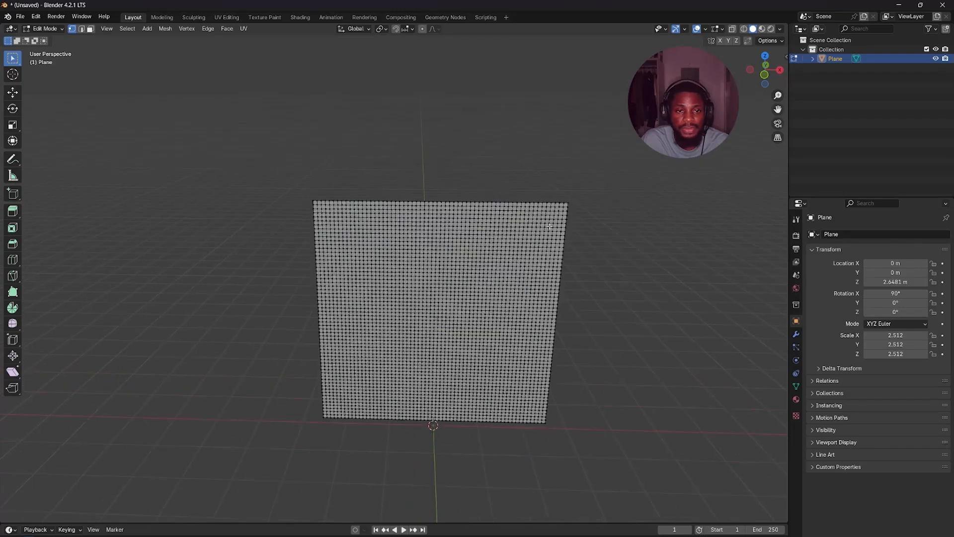
{"action": "scroll", "coordinate": [550, 227], "scroll_direction": "up", "scroll_amount": 3}
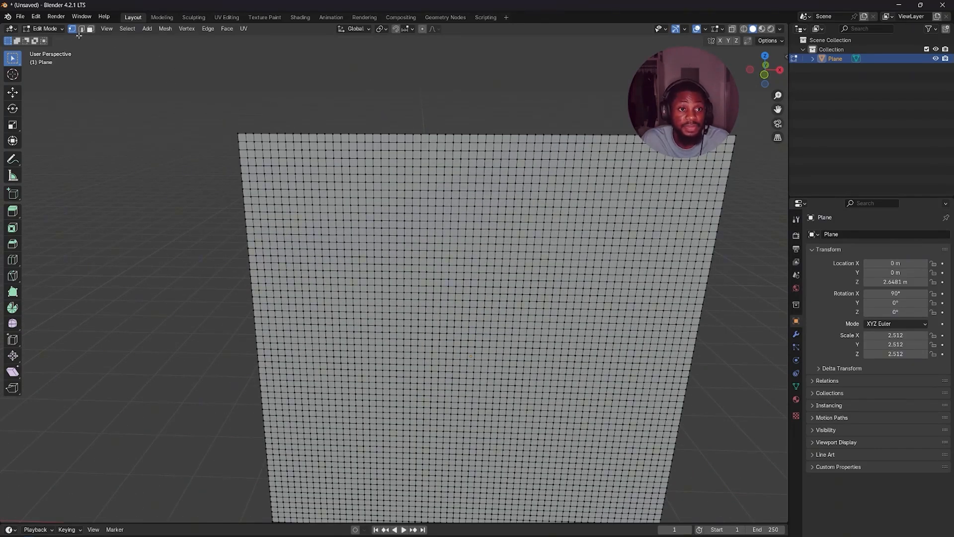
{"action": "left_click", "coordinate": [239, 133]}
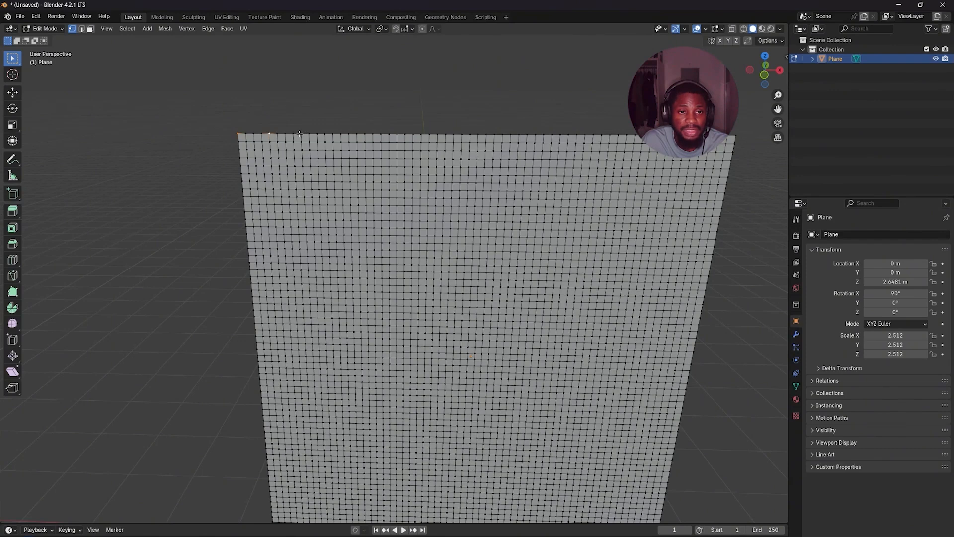
{"action": "left_click", "coordinate": [302, 134], "text": "shift"}
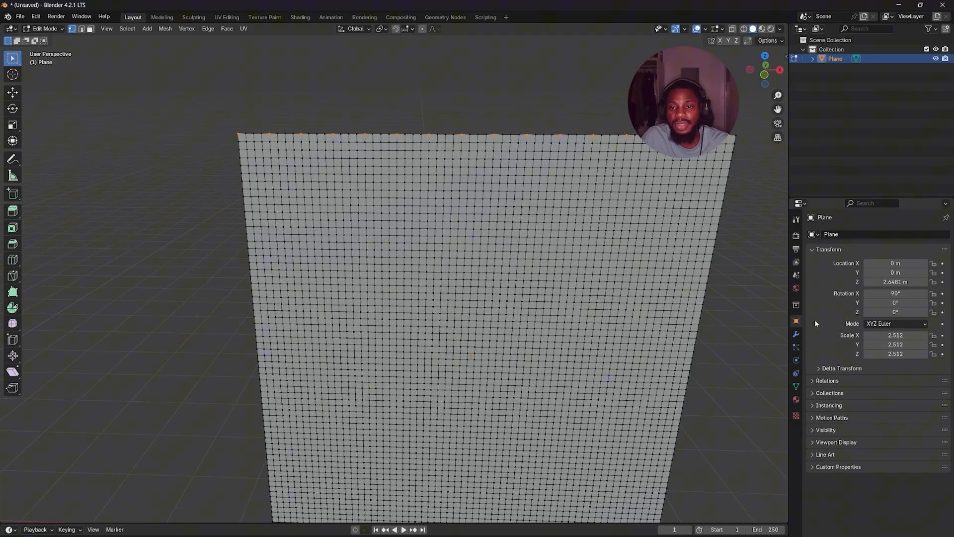
- Assign the selected top-edge vertices to a new vertex group named "curtain pin" and return to Object Mode
{"action": "left_click", "coordinate": [796, 386]}
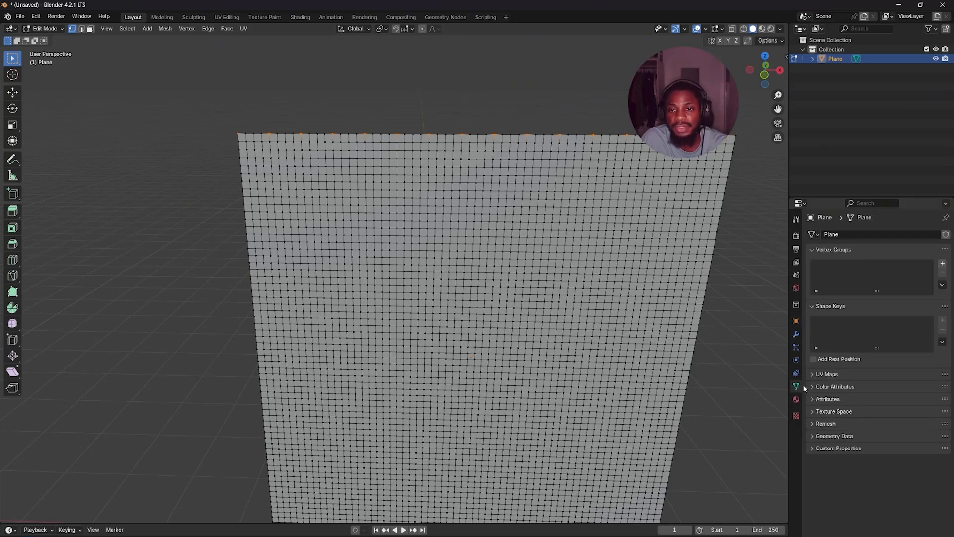
{"action": "left_click", "coordinate": [943, 264]}
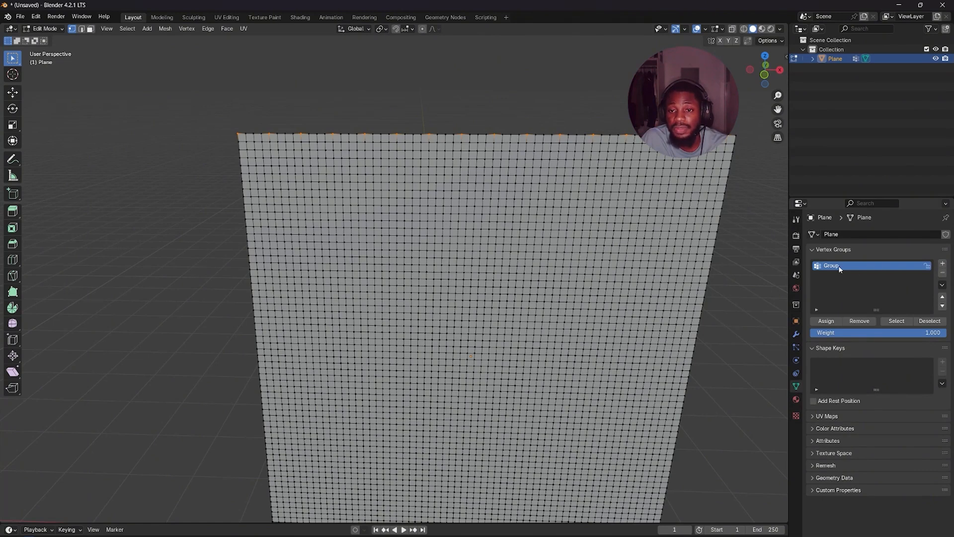
{"action": "type", "text": "curtain pin"}
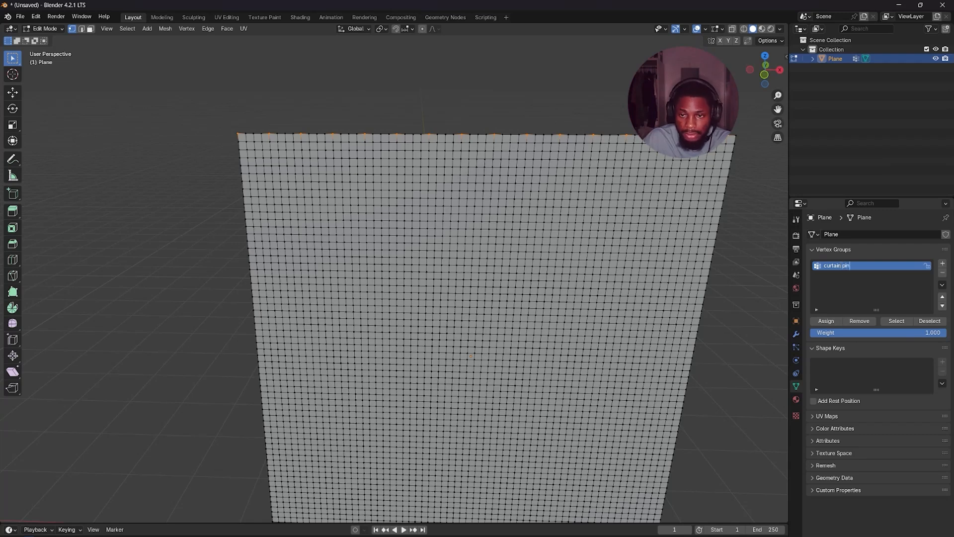
{"action": "key", "text": "Return"}
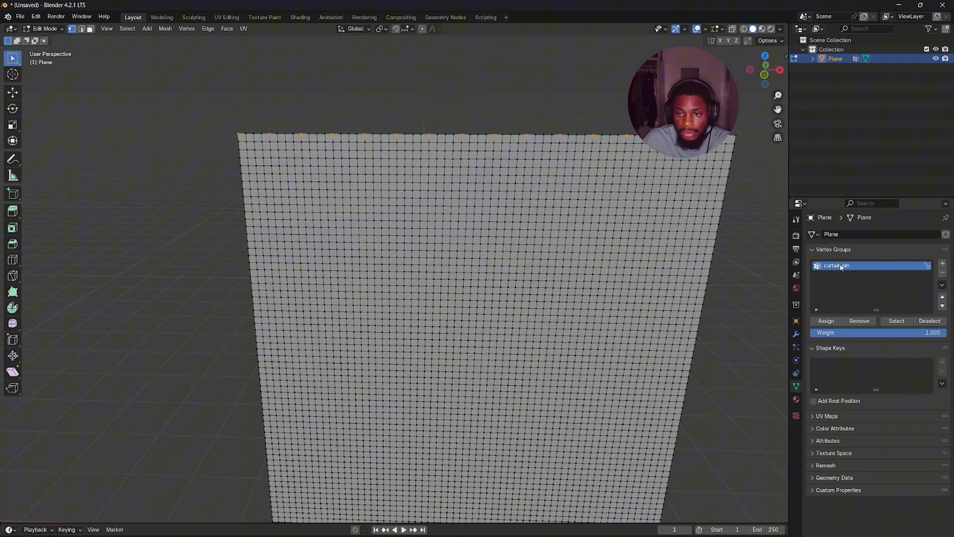
{"action": "left_click", "coordinate": [829, 324]}
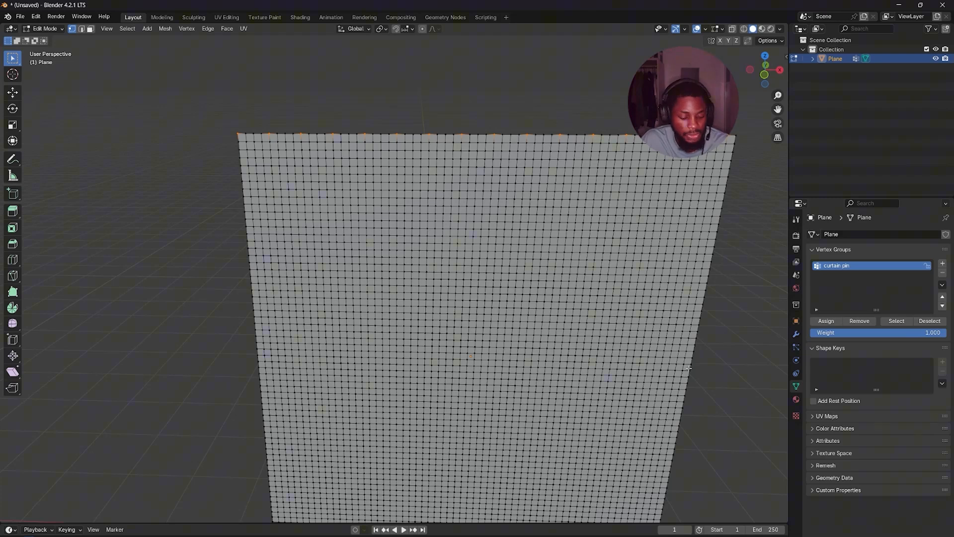
{"action": "key", "text": "Tab"}
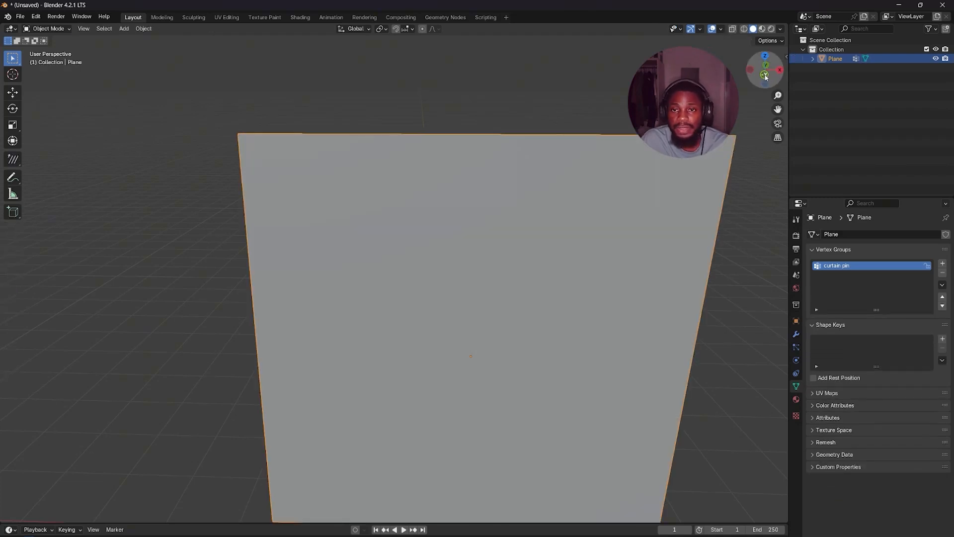
- Enlarge the timeline area so its frame ruler shows beneath the 3D view
{"action": "left_click_drag", "start_coordinate": [767, 78], "coordinate": [766, 74]}
{"action": "left_click_drag", "start_coordinate": [779, 109], "coordinate": [743, 71]}
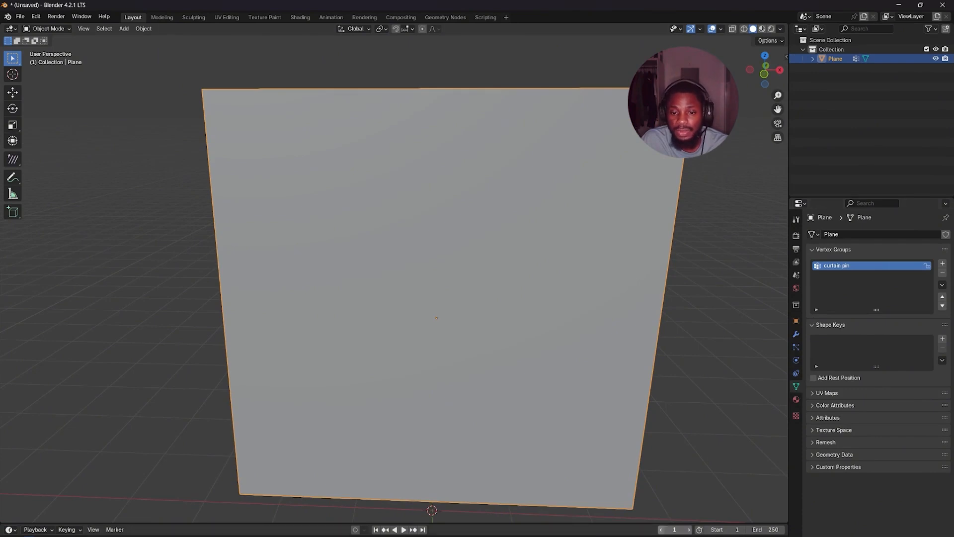
{"action": "left_click", "coordinate": [639, 522]}
{"action": "left_click_drag", "start_coordinate": [638, 522], "coordinate": [639, 444]}
{"action": "scroll", "coordinate": [599, 276], "scroll_direction": "down", "scroll_amount": 3}
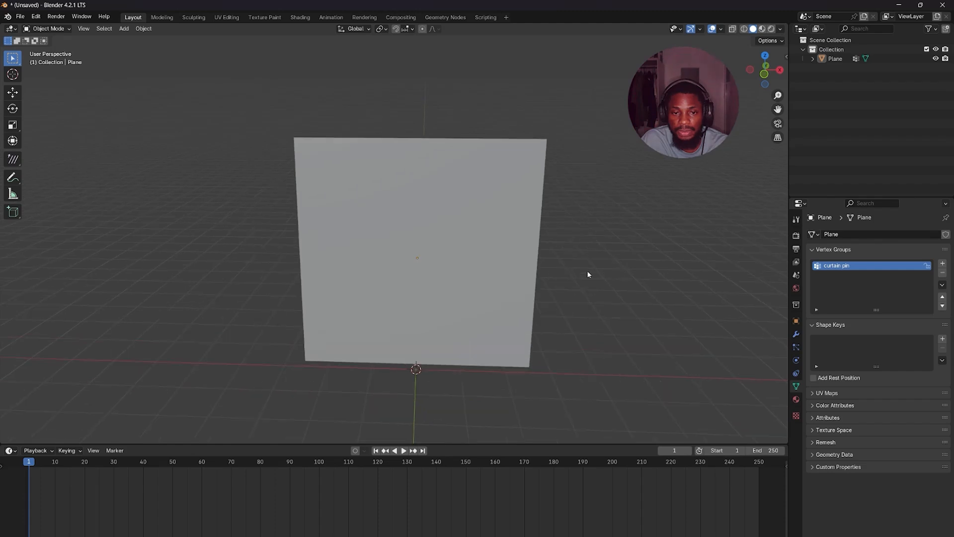
- Add Cloth physics to the plane and set its Quality Steps to 10
{"action": "left_click", "coordinate": [796, 351]}
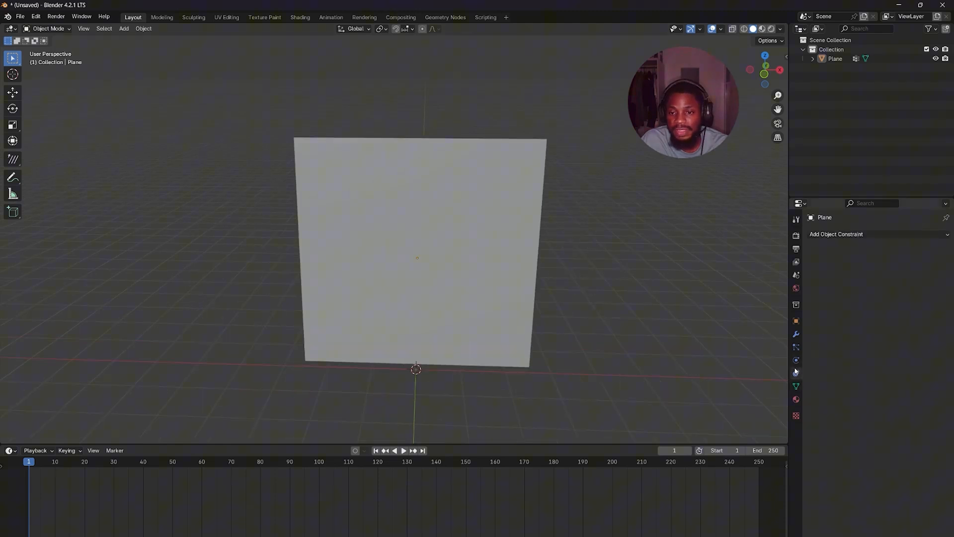
{"action": "left_click", "coordinate": [796, 360]}
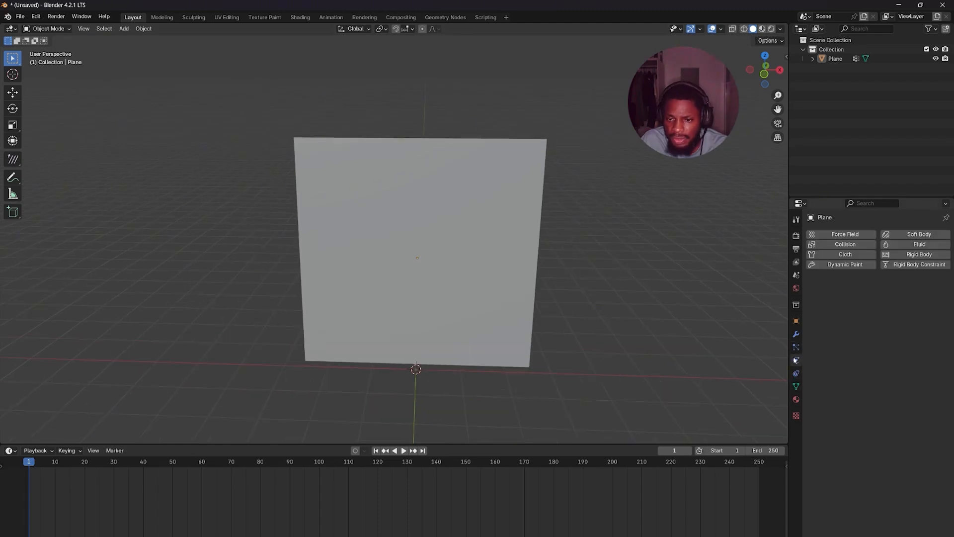
{"action": "left_click", "coordinate": [845, 254]}
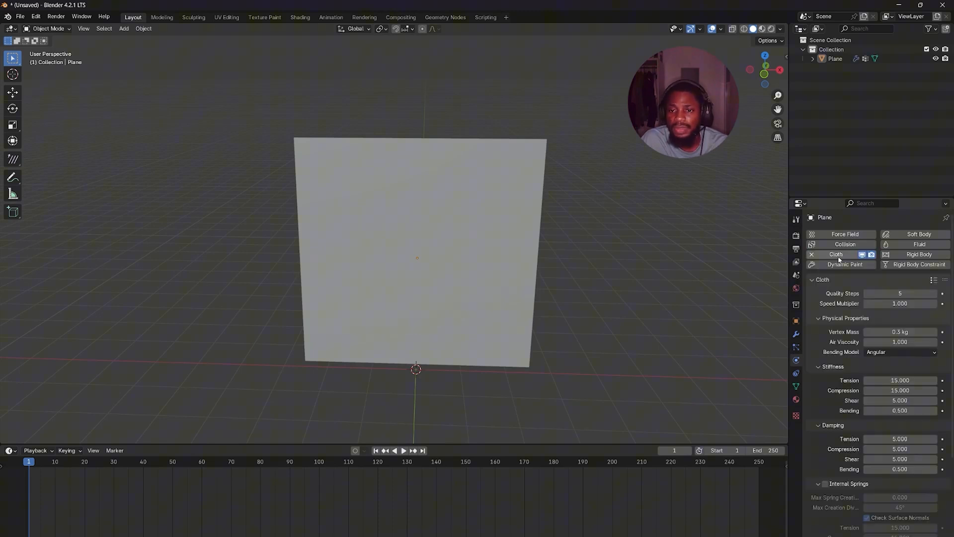
{"action": "left_click", "coordinate": [880, 294]}
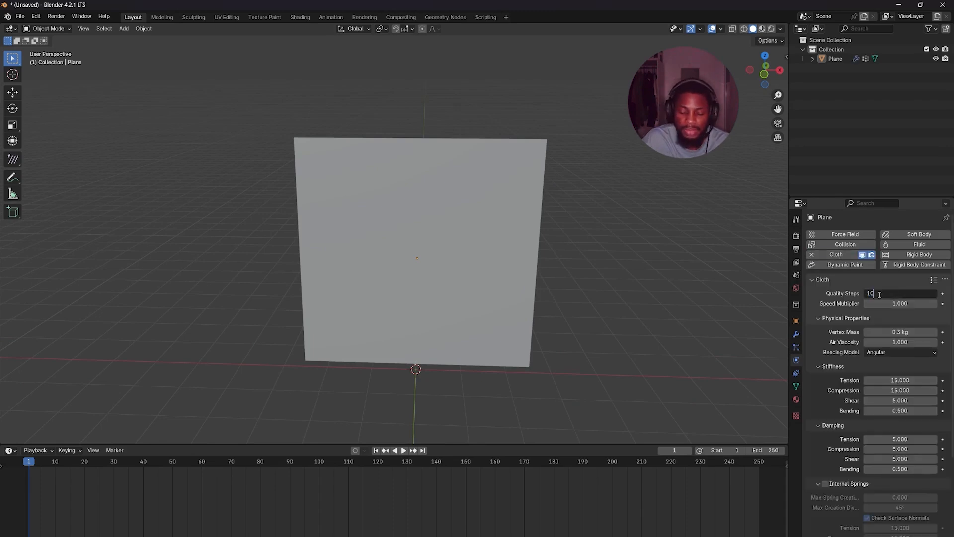
{"action": "key", "text": "Return"}
- Pin the cloth to the "curtain pin" vertex group in its Shape settings
{"action": "scroll", "coordinate": [875, 341], "scroll_direction": "down", "scroll_amount": 5}
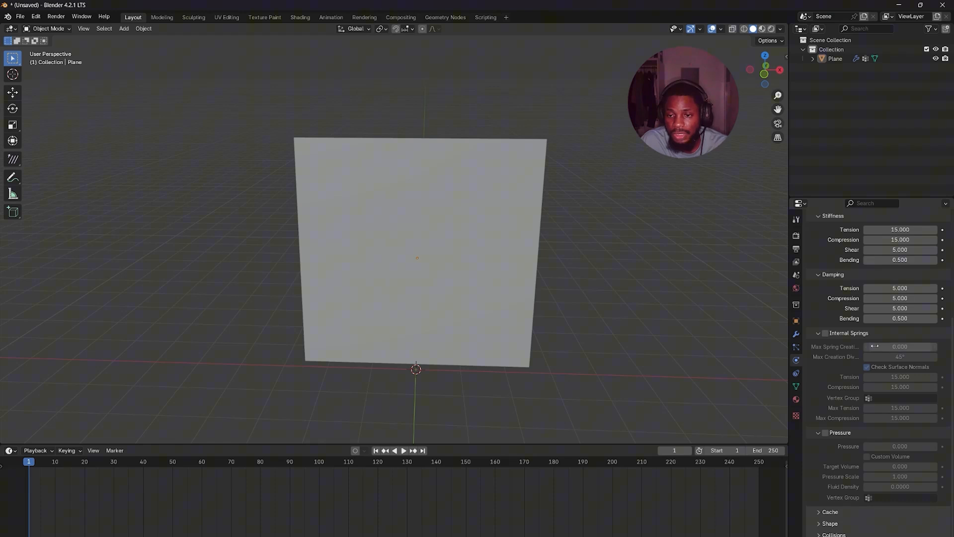
{"action": "left_click", "coordinate": [824, 523]}
{"action": "scroll", "coordinate": [838, 490], "scroll_direction": "down", "scroll_amount": 4}
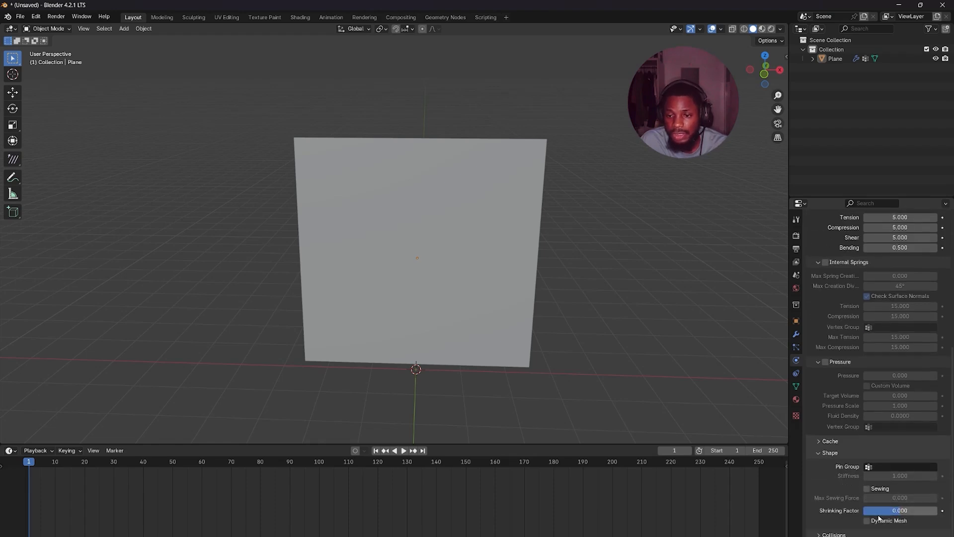
{"action": "left_click", "coordinate": [878, 467]}
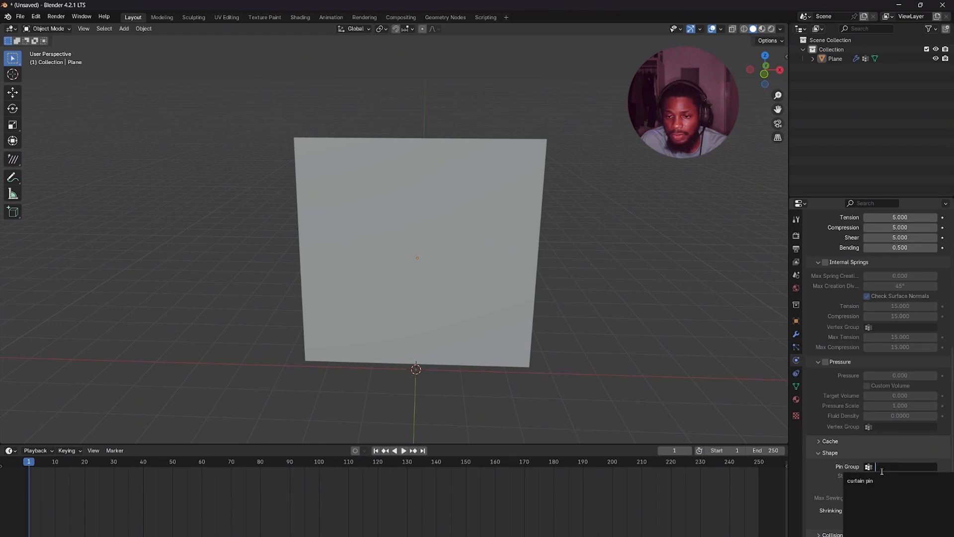
{"action": "left_click", "coordinate": [875, 483]}
- Set the collision quality of the cloth to 5
{"action": "left_click", "coordinate": [826, 535]}
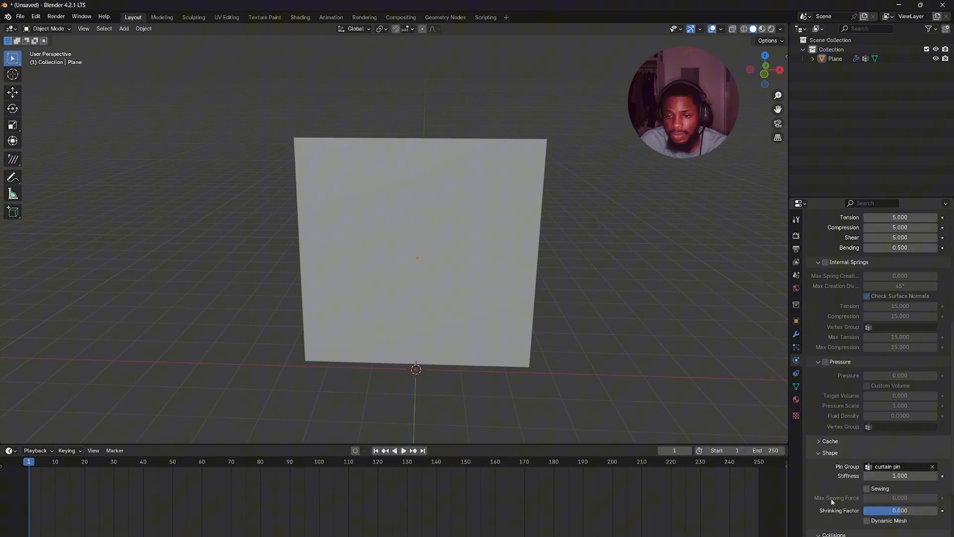
{"action": "scroll", "coordinate": [855, 497], "scroll_direction": "down", "scroll_amount": 4}
{"action": "left_click", "coordinate": [882, 475]}
{"action": "type", "text": "5"}
{"action": "key", "text": "Return"}
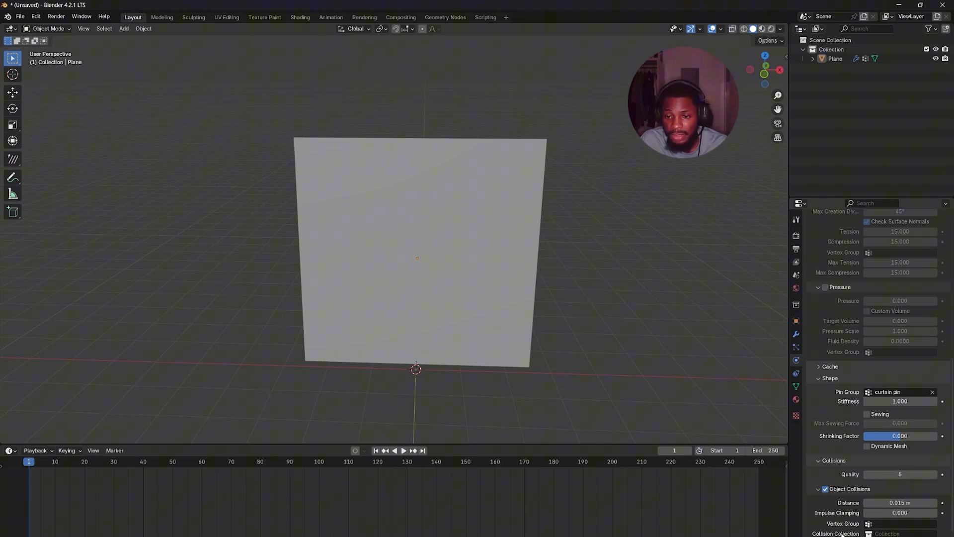
- Enable Self Collisions in the plane's cloth collision settings
{"action": "scroll", "coordinate": [855, 532], "scroll_direction": "down", "scroll_amount": 1}
{"action": "left_click", "coordinate": [826, 532]}
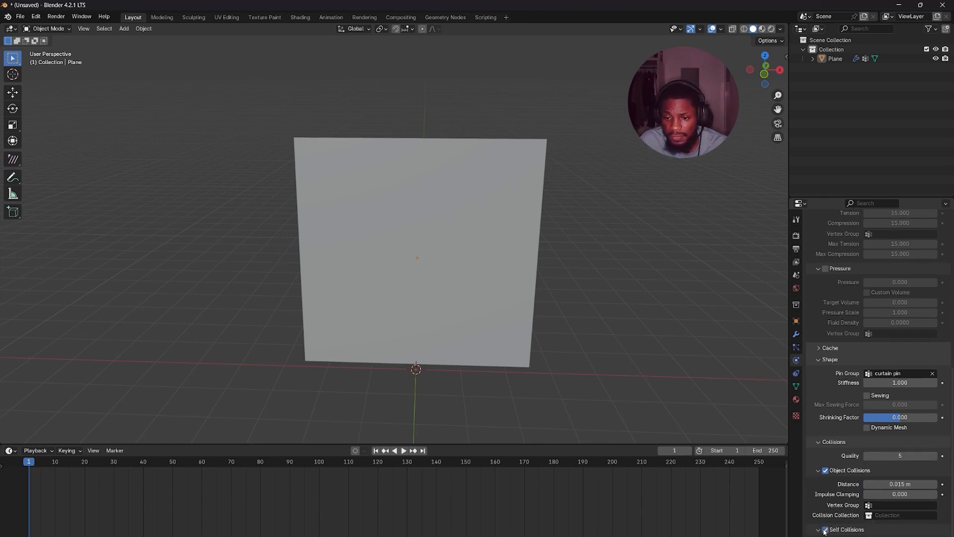
{"action": "scroll", "coordinate": [840, 502], "scroll_direction": "down", "scroll_amount": 2}
{"action": "scroll", "coordinate": [839, 473], "scroll_direction": "up", "scroll_amount": 10}
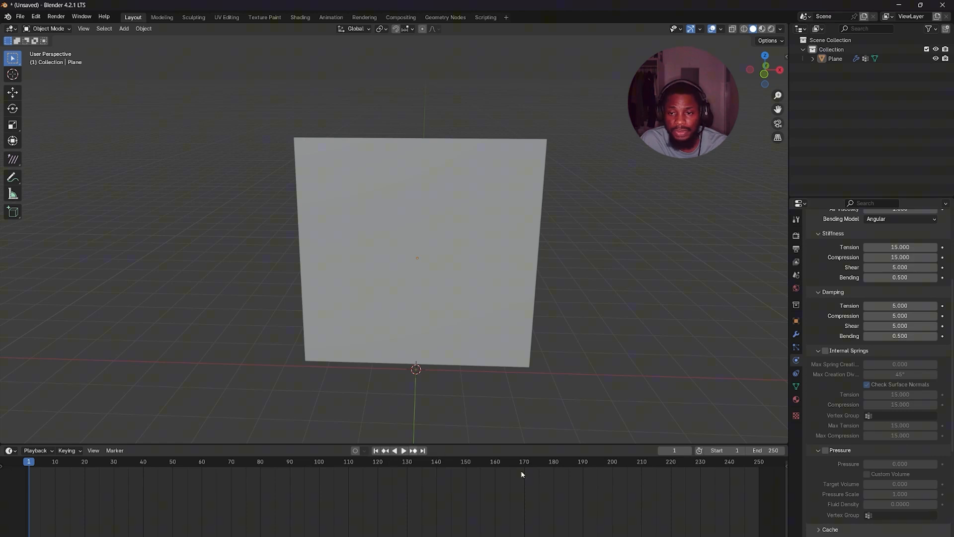
- Set the cloth's Shrinking Factor to -0.32 in the Shape settings
{"action": "scroll", "coordinate": [846, 418], "scroll_direction": "down", "scroll_amount": 6}
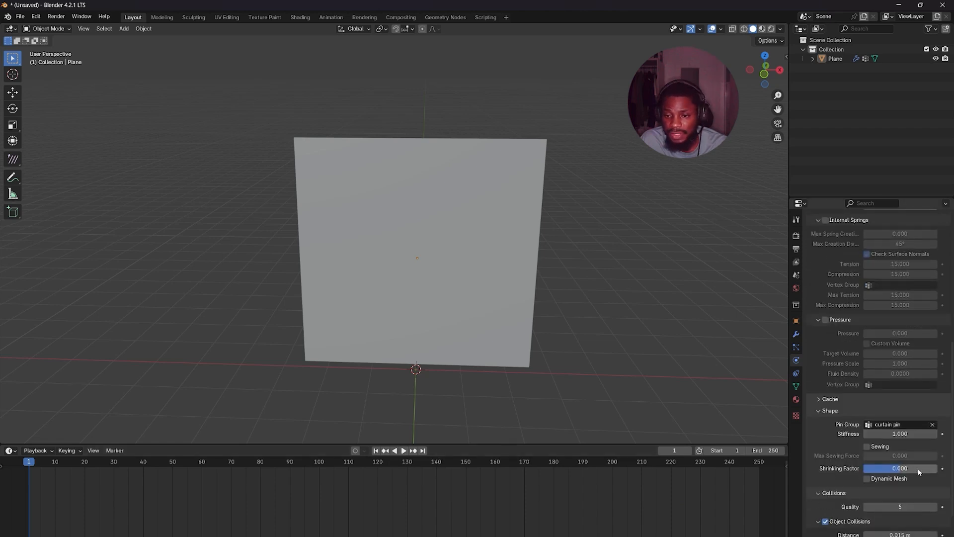
{"action": "scroll", "coordinate": [895, 447], "scroll_direction": "down", "scroll_amount": 4}
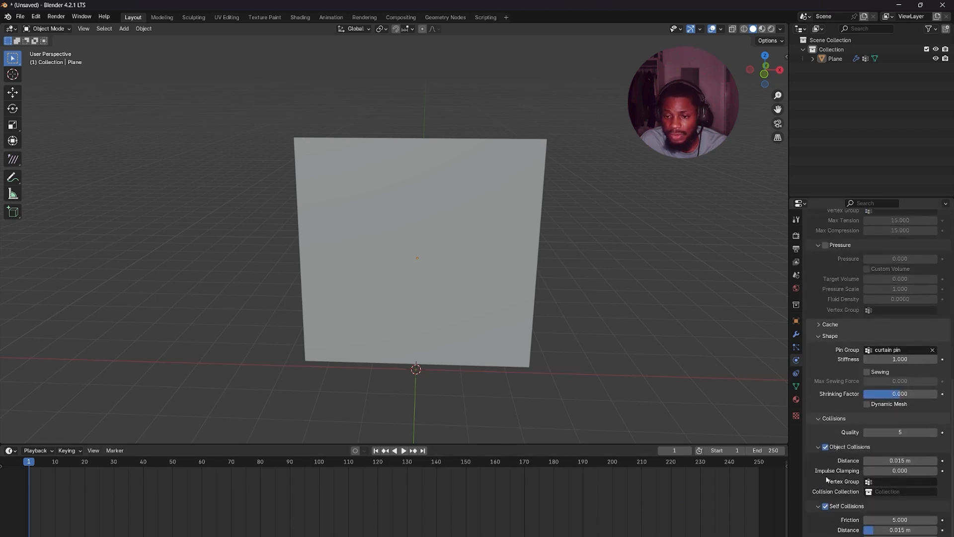
{"action": "left_click", "coordinate": [891, 392]}
{"action": "type", "text": "-"}
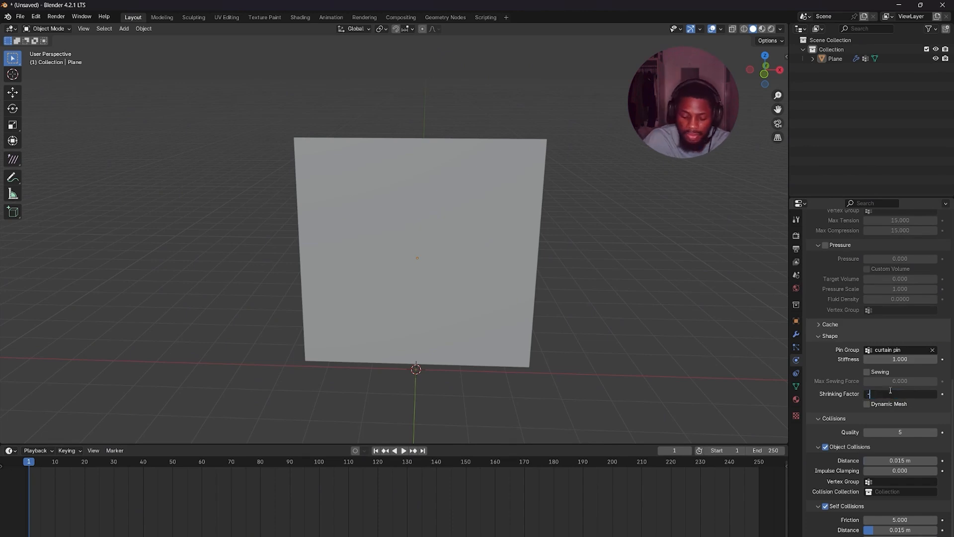
{"action": "type", "text": "0.3"}
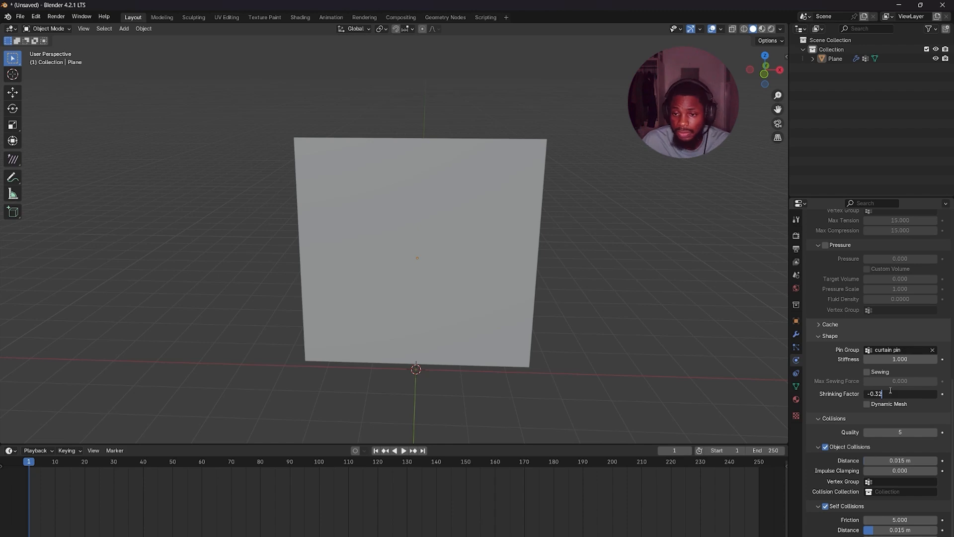
{"action": "type", "text": "2"}
{"action": "key", "text": "Return"}
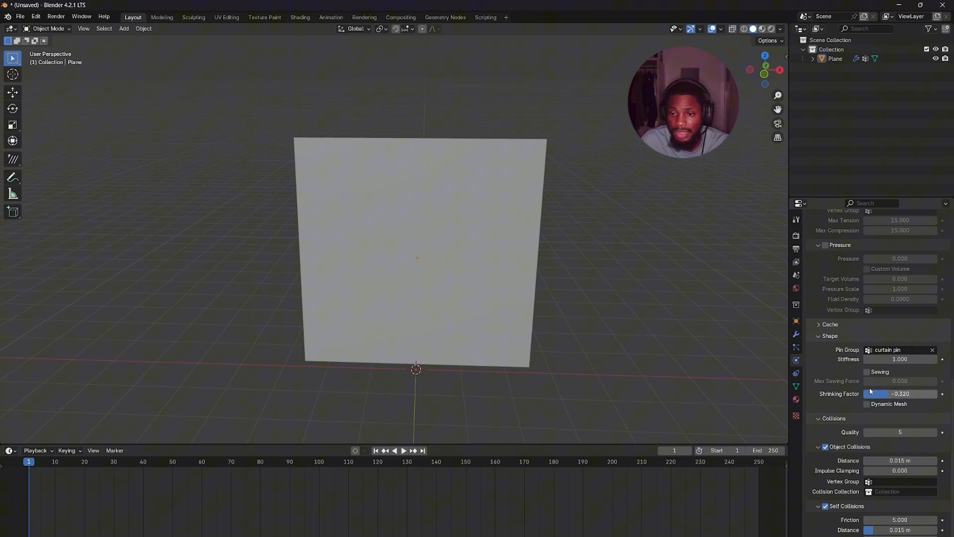
- Play the cloth simulation from frame 1 and stop it at about frame 102
{"action": "left_click", "coordinate": [403, 451]}
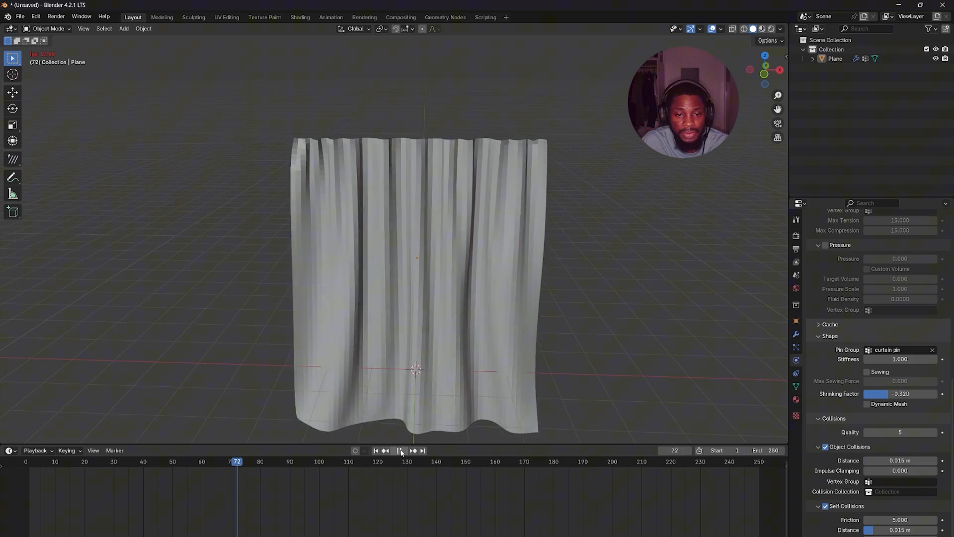
{"action": "left_click", "coordinate": [402, 451]}
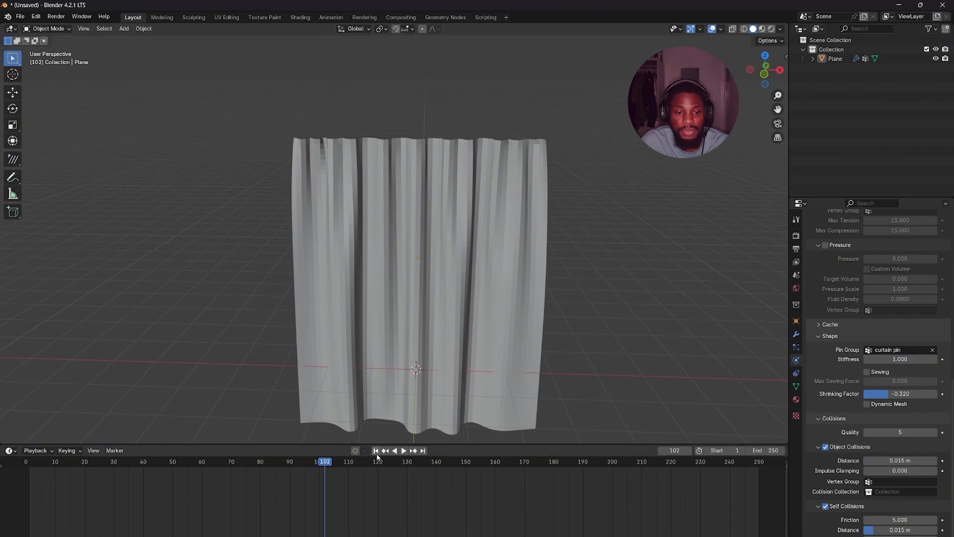
- Select the curtain and apply Shade Smooth to it
{"action": "left_click", "coordinate": [440, 337]}
{"action": "right_click", "coordinate": [440, 338]}
{"action": "right_click", "coordinate": [449, 293]}
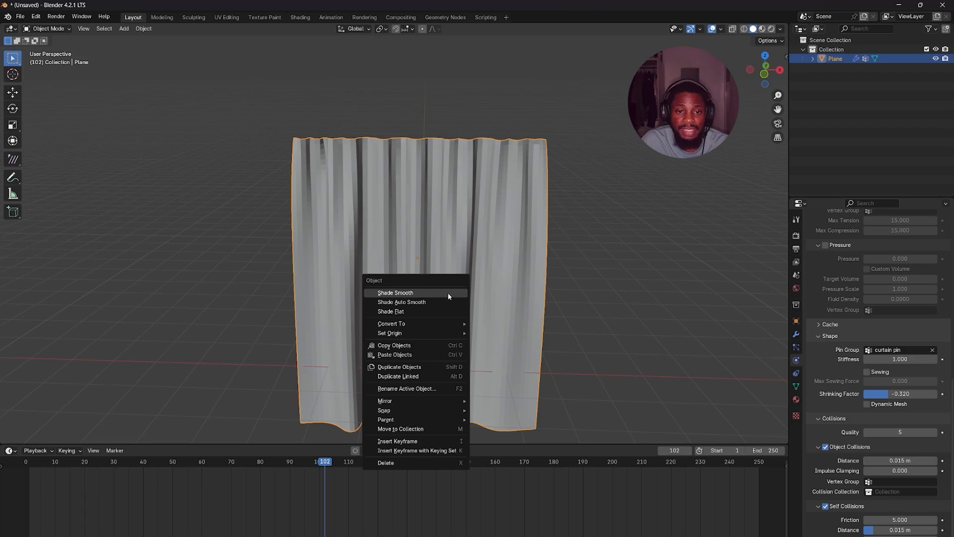
{"action": "left_click", "coordinate": [448, 294]}
{"action": "mouse_move", "coordinate": [763, 70]}
{"action": "left_mouse_down"}
{"action": "mouse_move", "coordinate": [721, 71]}
{"action": "mouse_move", "coordinate": [815, 71]}
{"action": "mouse_move", "coordinate": [686, 71]}
{"action": "mouse_move", "coordinate": [793, 71]}
{"action": "mouse_move", "coordinate": [764, 70]}
{"action": "left_mouse_up"}
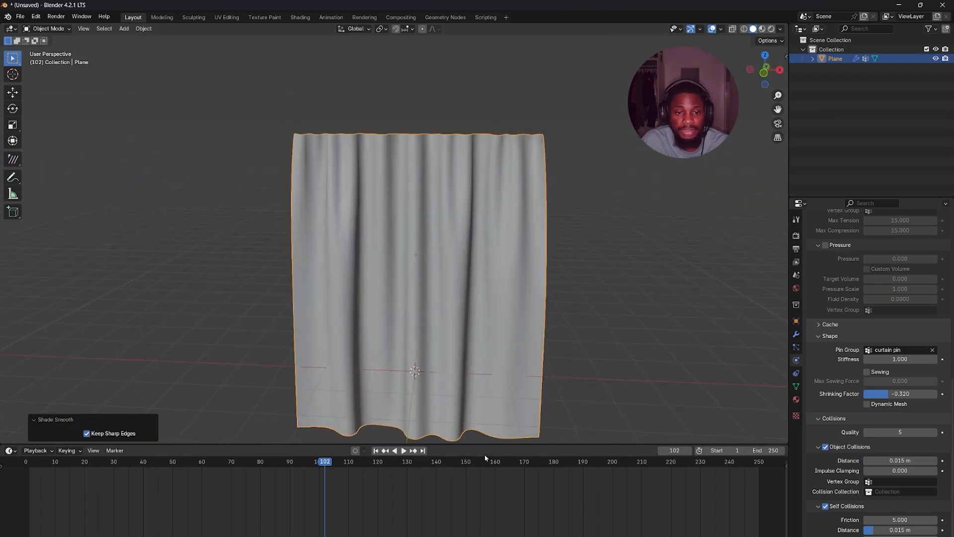
- Return to frame 1 and add a basis shape key plus a second one named "open/close" to the plane
{"action": "left_click", "coordinate": [377, 451]}
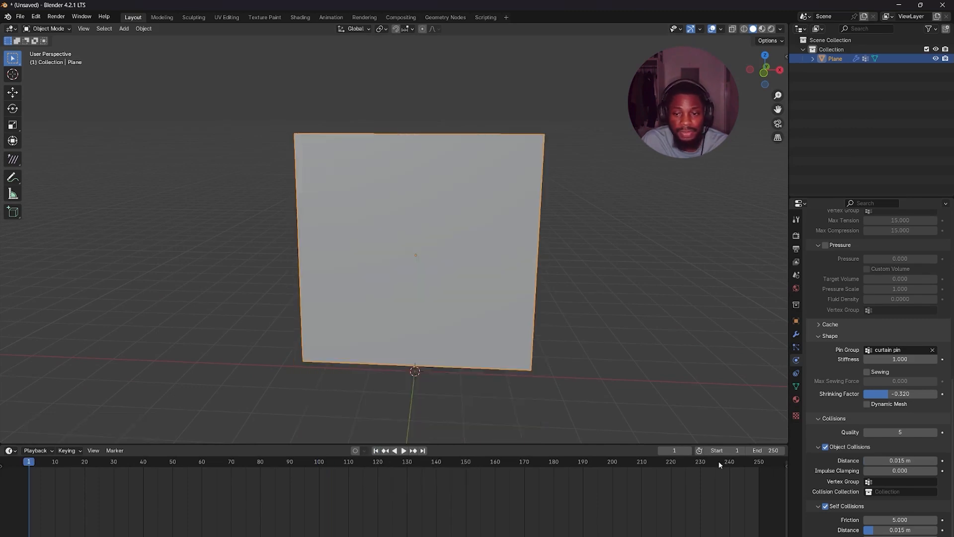
{"action": "left_click", "coordinate": [796, 388]}
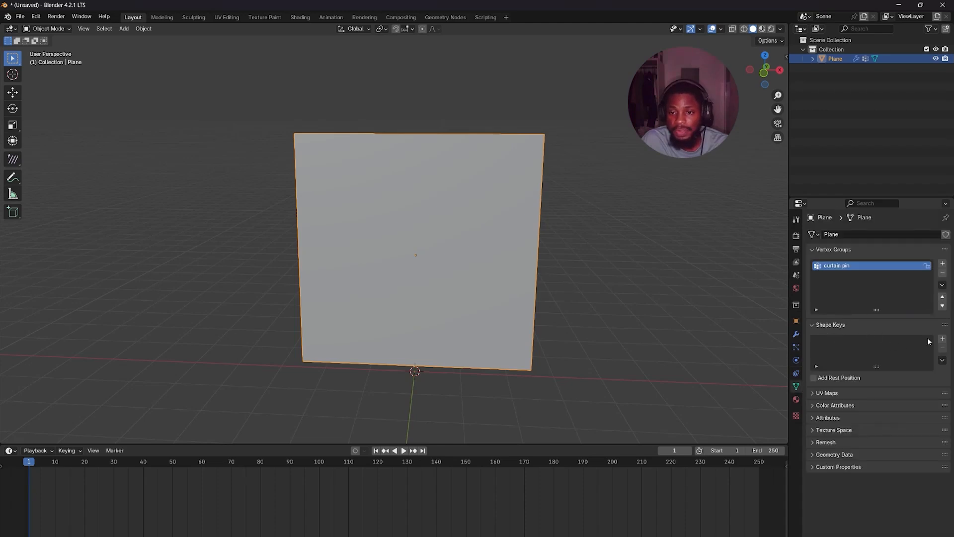
{"action": "left_click", "coordinate": [943, 338]}
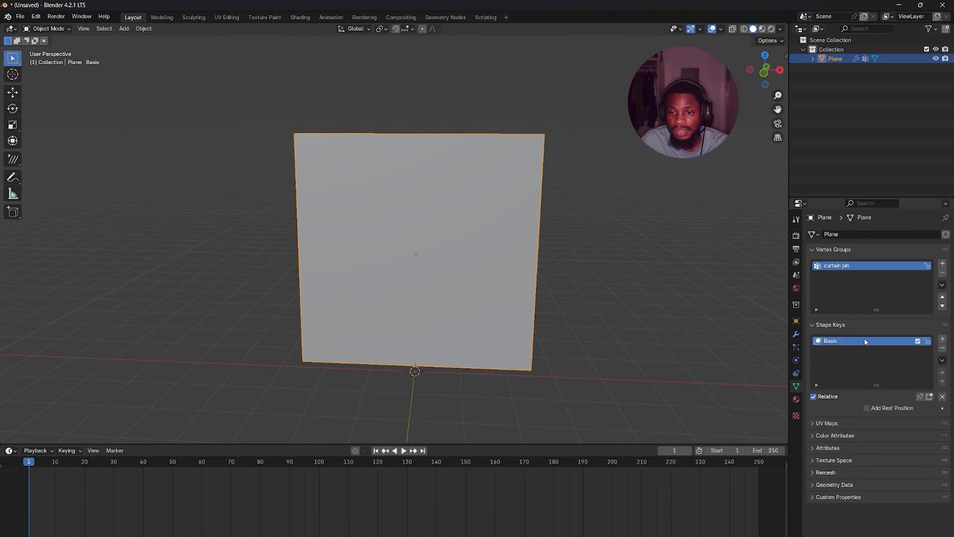
{"action": "left_click", "coordinate": [943, 339]}
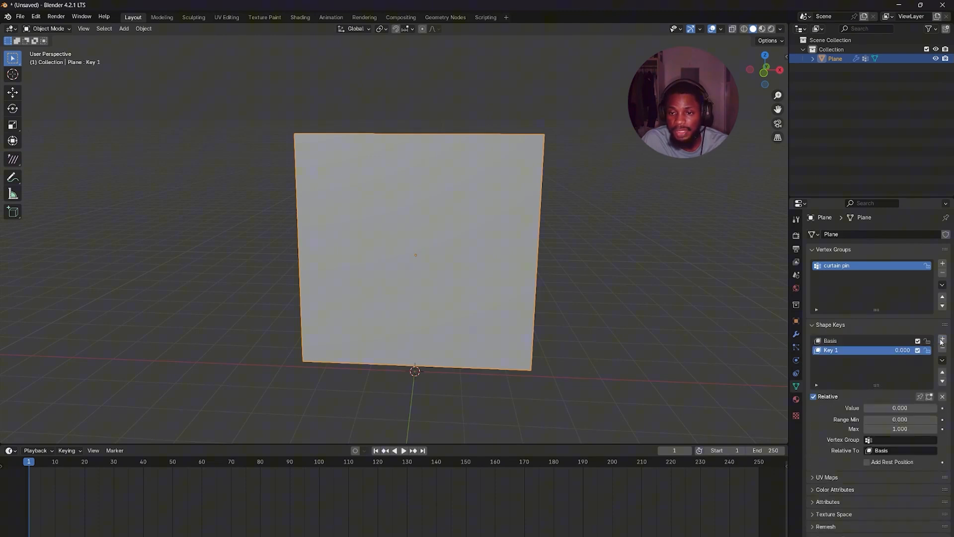
{"action": "type", "text": "open/"}
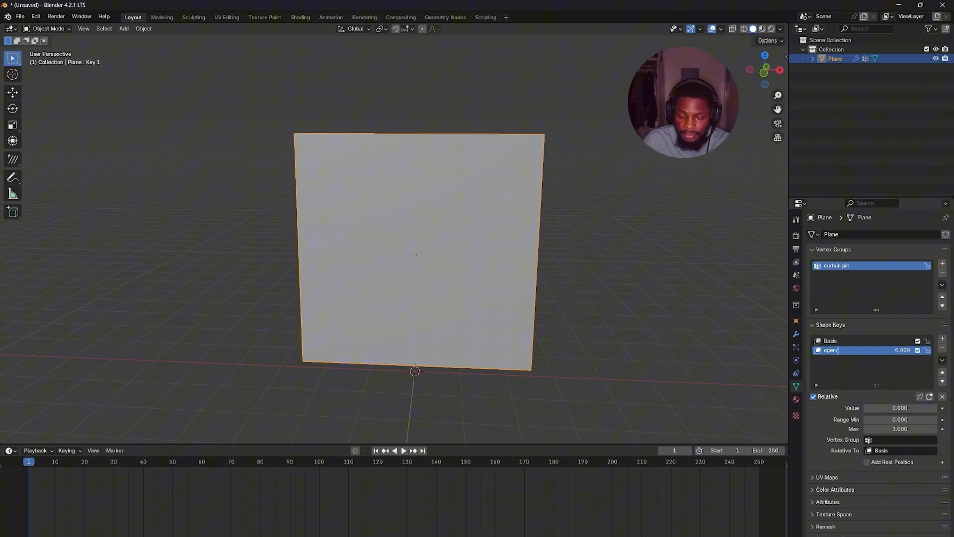
{"action": "type", "text": "close"}
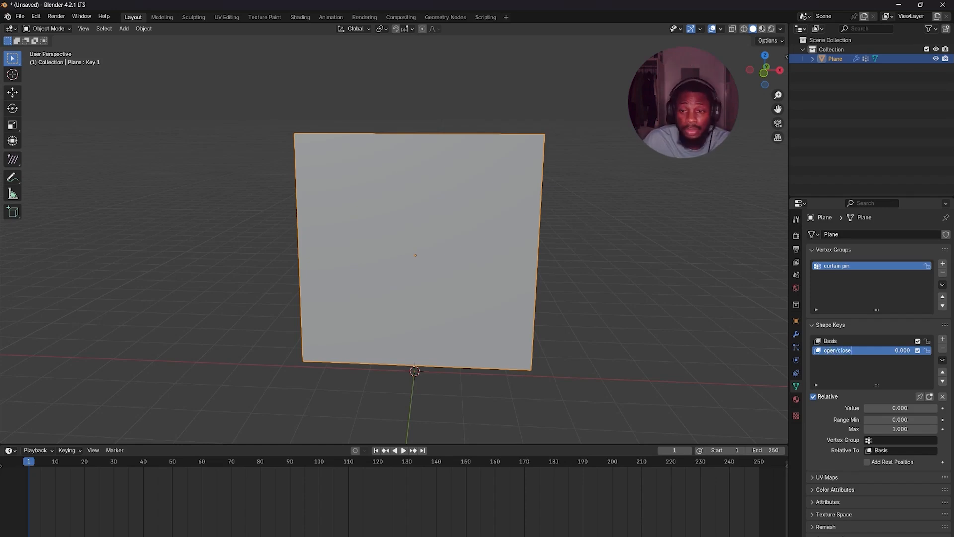
{"action": "key", "text": "Return"}
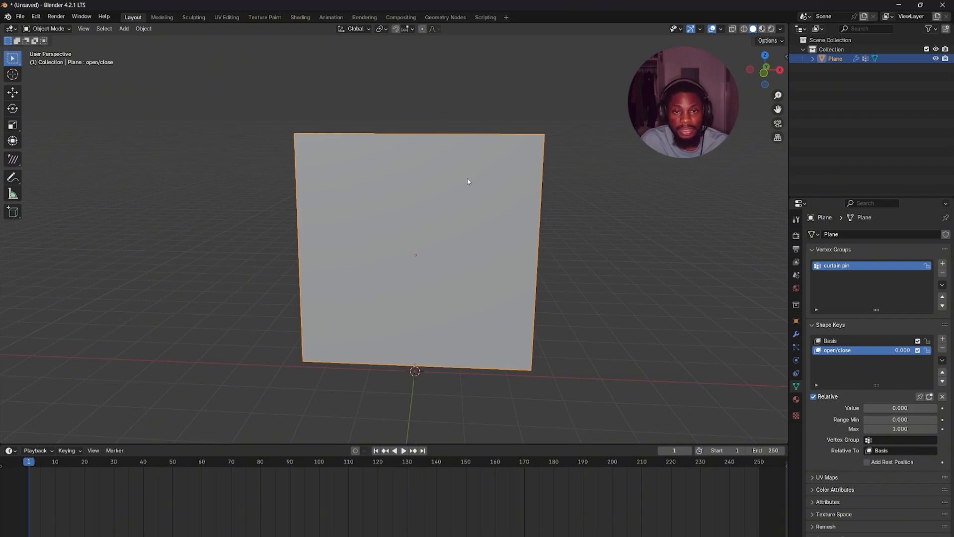
- In Edit Mode, snap the 3D cursor to the plane's upper-right corner vertex and set the transform pivot point to 3D Cursor
{"action": "key", "text": "Tab"}
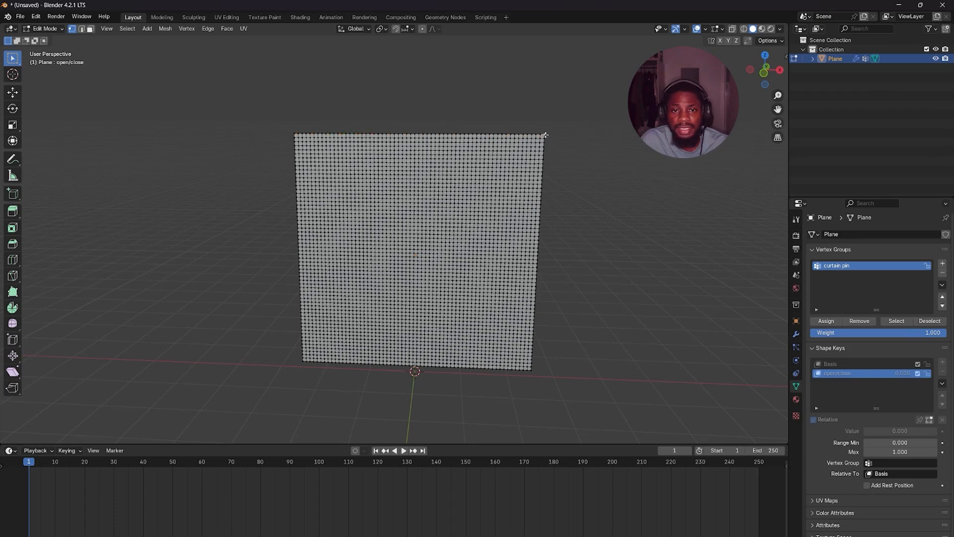
{"action": "scroll", "coordinate": [547, 130], "scroll_direction": "up", "scroll_amount": 4}
{"action": "left_click_drag", "start_coordinate": [775, 109], "coordinate": [718, 166]}
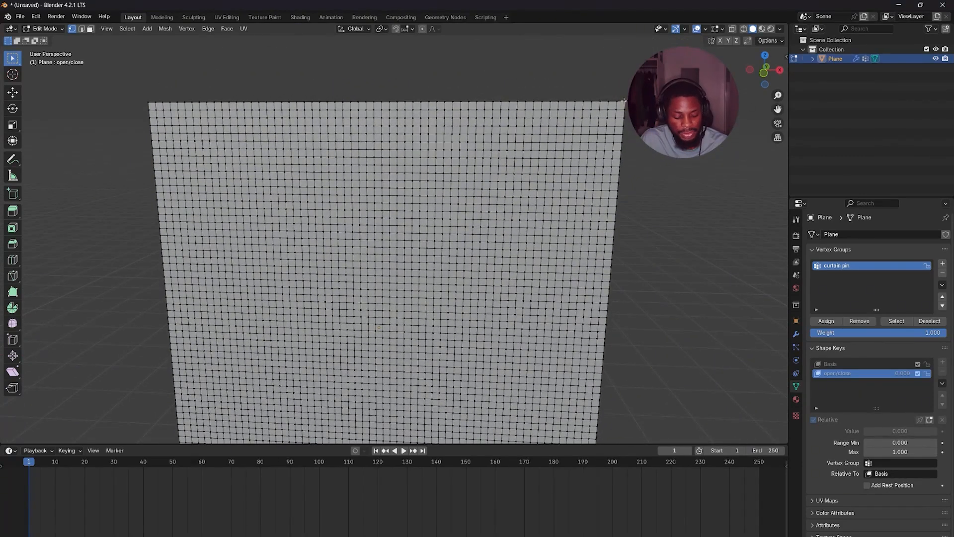
{"action": "key", "text": "shift+s"}
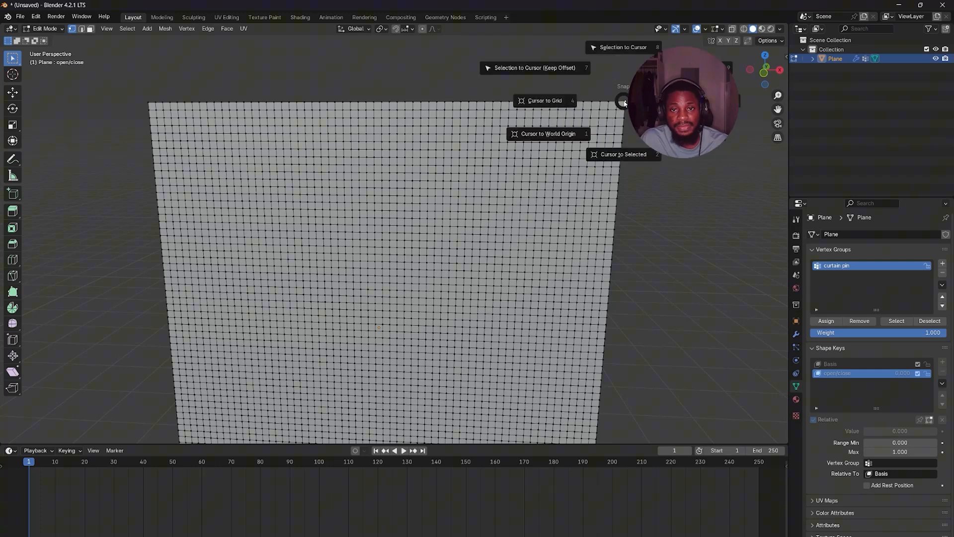
{"action": "left_click", "coordinate": [614, 155]}
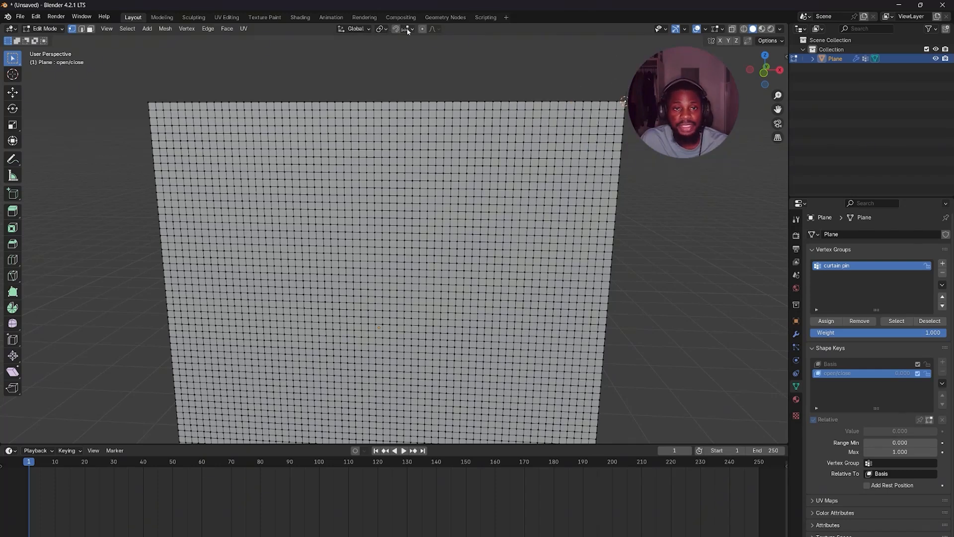
{"action": "left_click", "coordinate": [385, 31]}
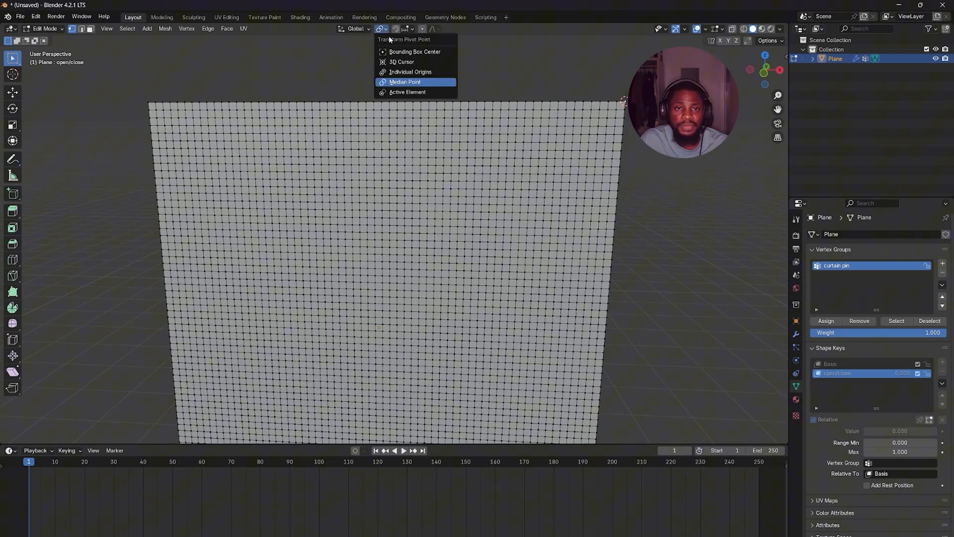
{"action": "left_click", "coordinate": [399, 62]}
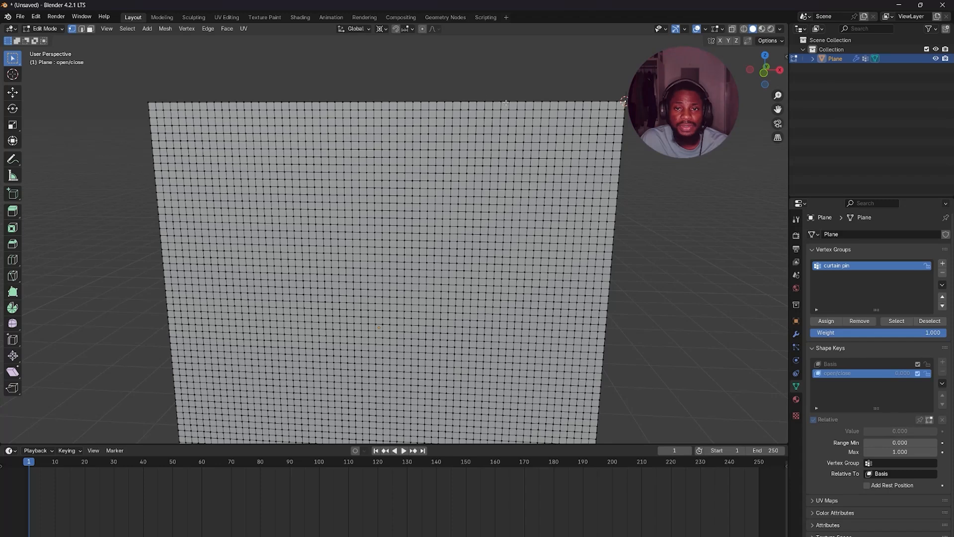
- Select the plane's top row of vertices, scale it to about 0.382 toward the 3D cursor, and return to Object Mode
{"action": "scroll", "coordinate": [298, 100], "scroll_direction": "up", "scroll_amount": 3}
{"action": "scroll", "coordinate": [221, 95], "scroll_direction": "down", "scroll_amount": 5}
{"action": "left_click_drag", "start_coordinate": [194, 103], "coordinate": [553, 151]}
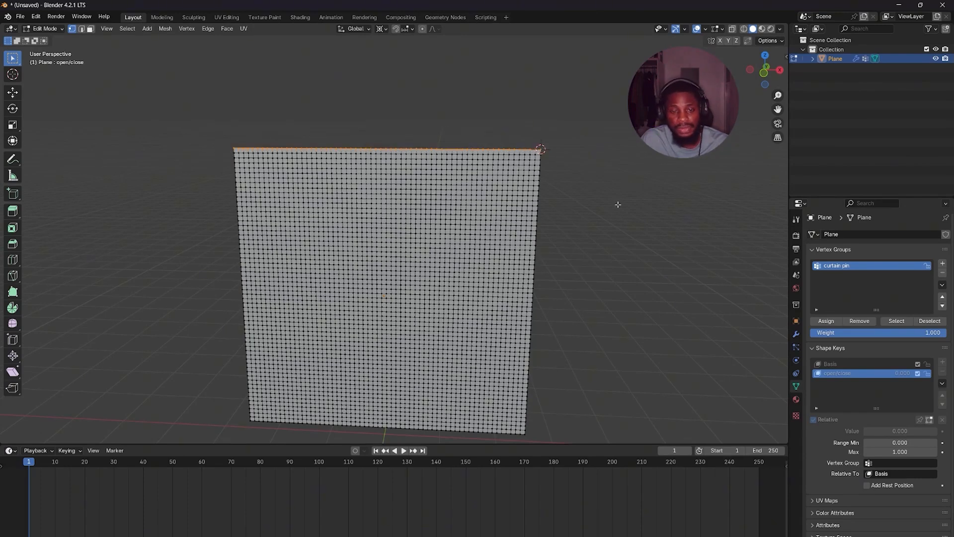
{"action": "key", "text": "s"}
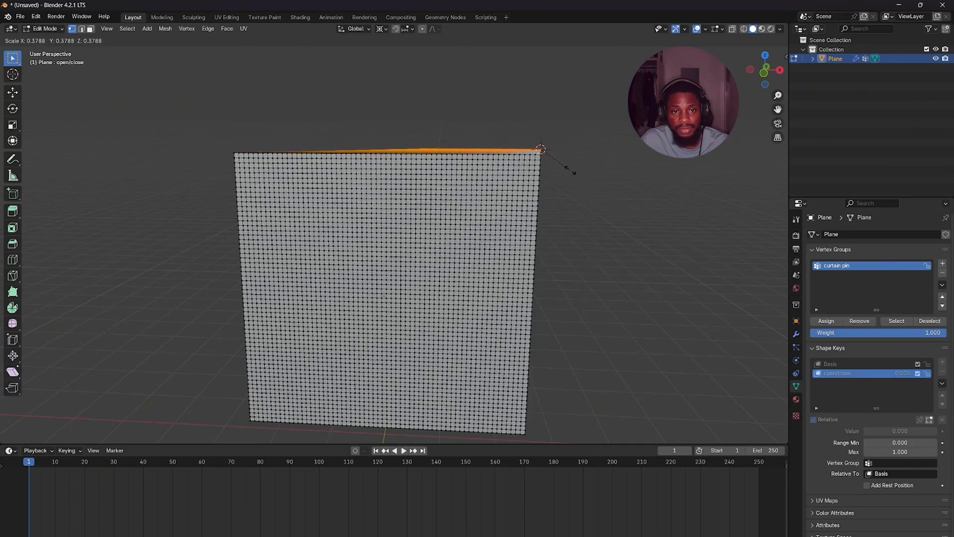
{"action": "left_click", "coordinate": [572, 172]}
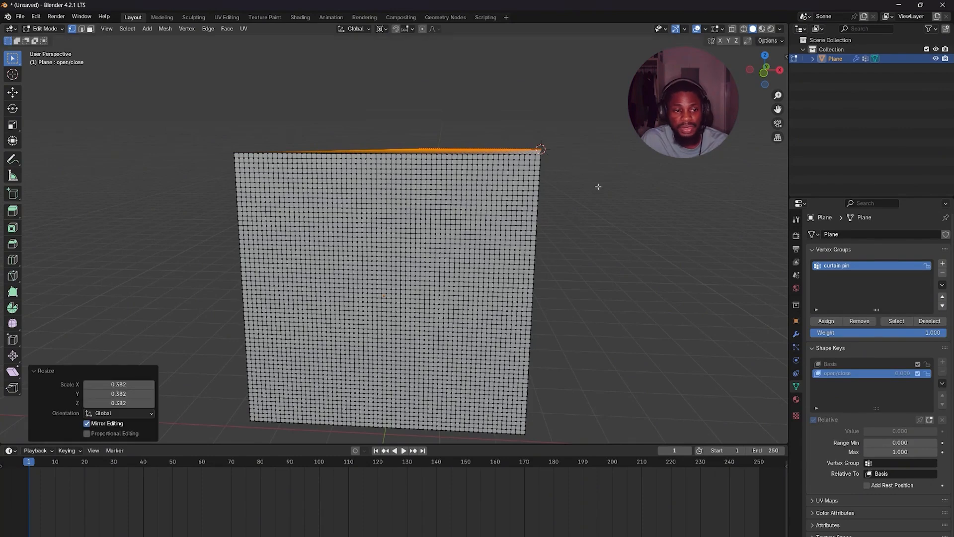
{"action": "key", "text": "Tab"}
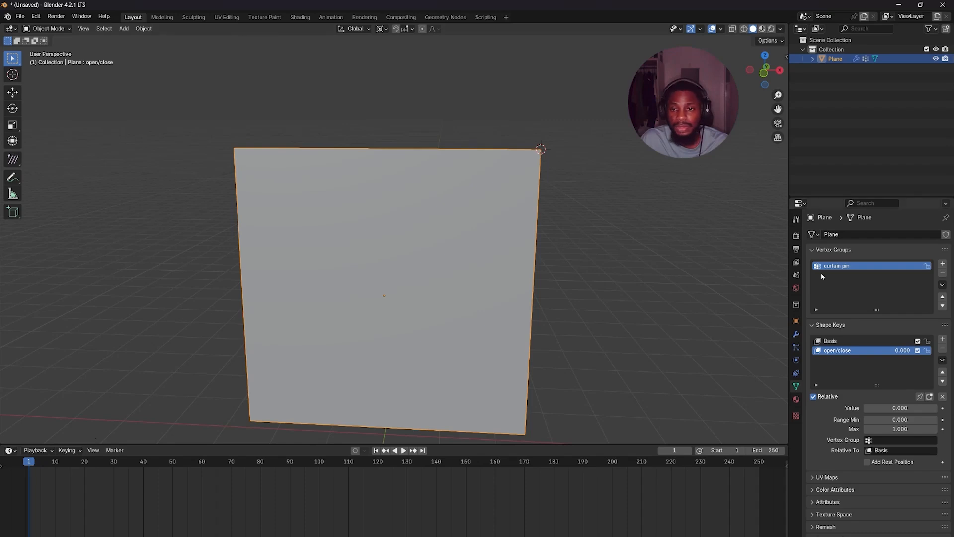
- Disable the viewport display of the plane's cloth simulation
{"action": "left_click", "coordinate": [797, 359]}
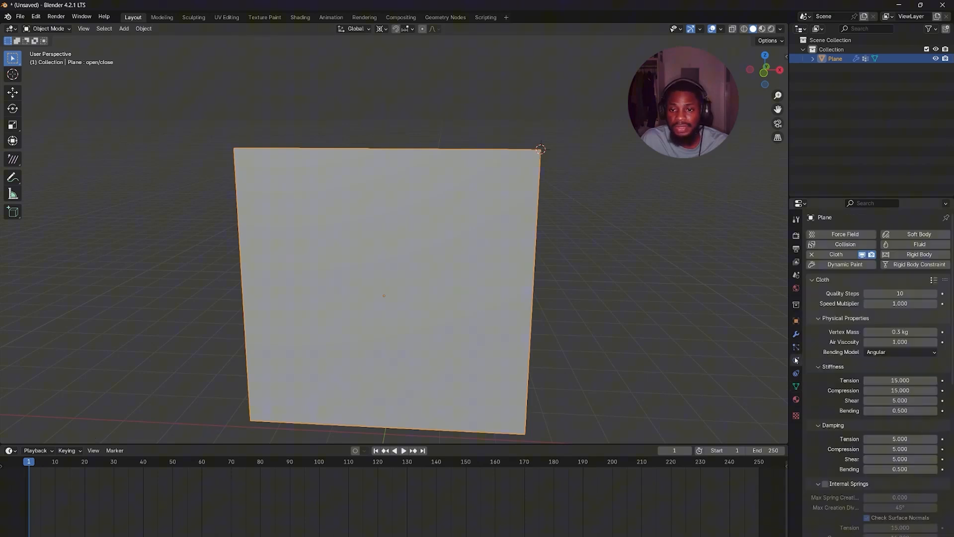
{"action": "left_click", "coordinate": [863, 257]}
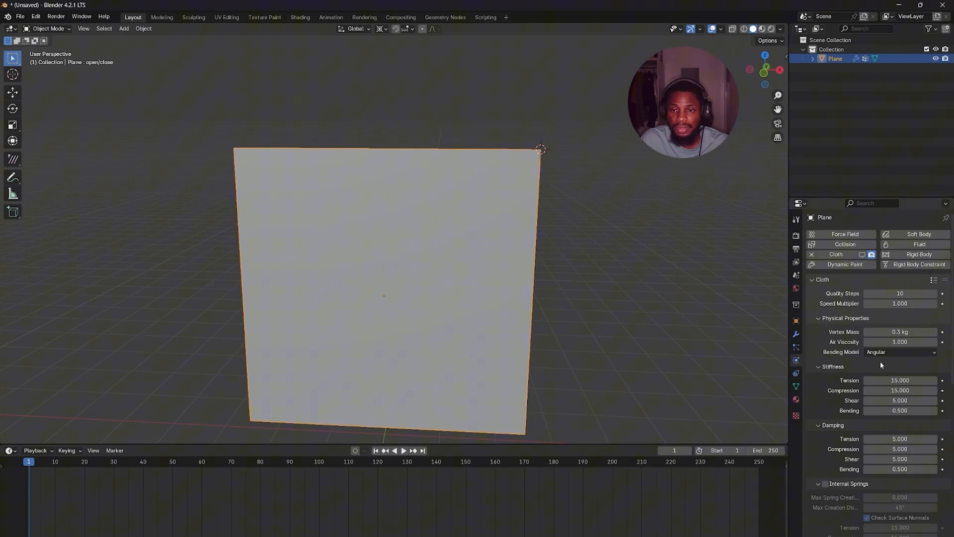
- Insert a keyframe for the open/close shape key at value 0 on frame 40
{"action": "key", "text": "space"}
{"action": "left_click_drag", "start_coordinate": [102, 474], "coordinate": [145, 487]}
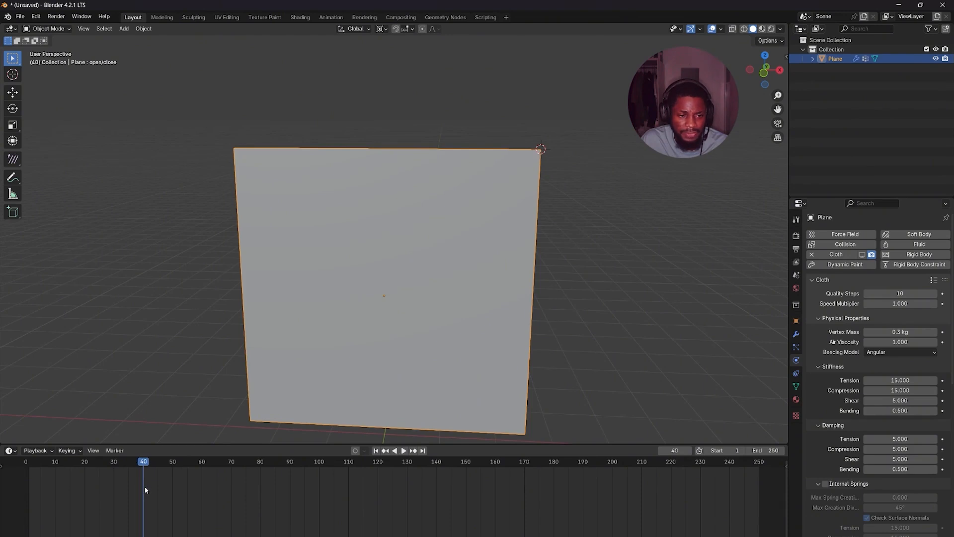
{"action": "left_click", "coordinate": [796, 386]}
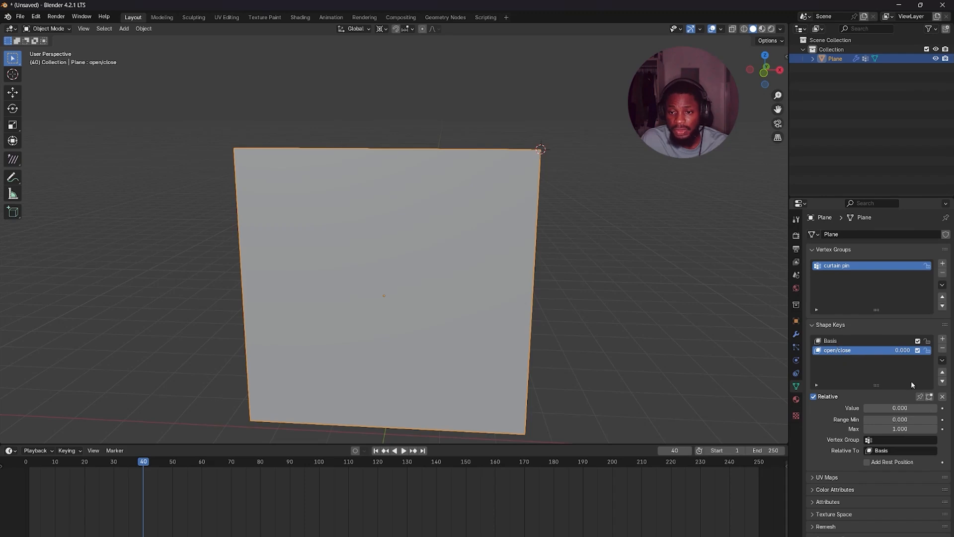
{"action": "left_click", "coordinate": [943, 408]}
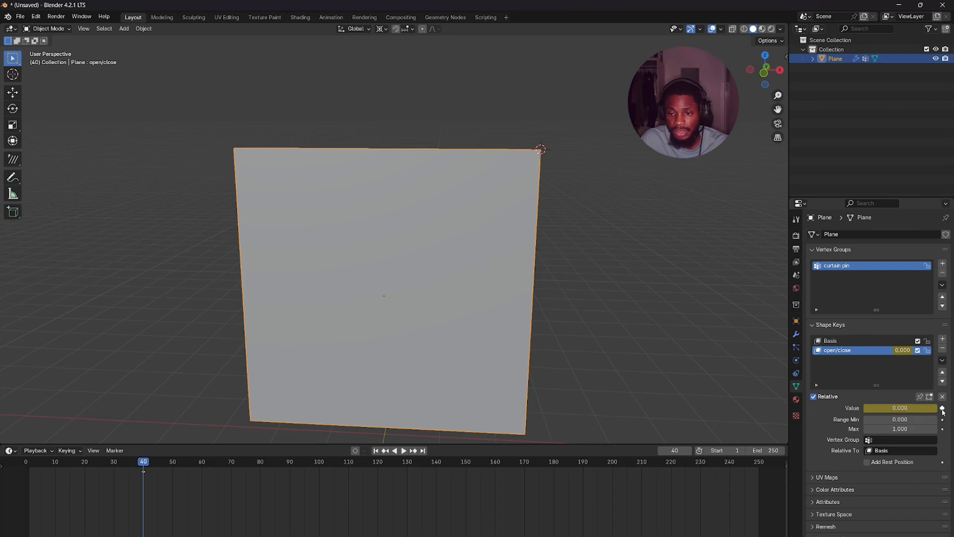
- Insert a keyframe for the open/close shape key at value 1 on frame 80
{"action": "key", "text": "space"}
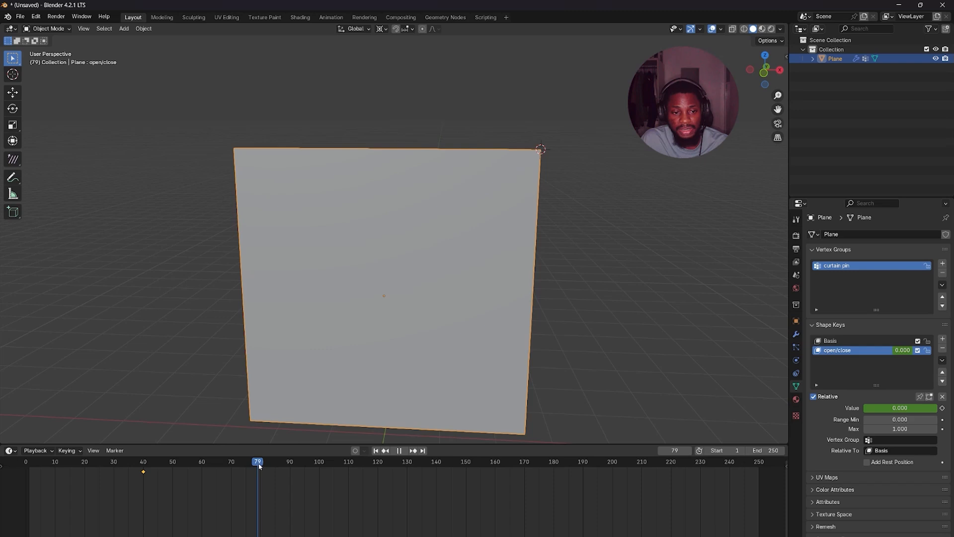
{"action": "key", "text": "space"}
{"action": "left_click_drag", "start_coordinate": [878, 412], "coordinate": [937, 412]}
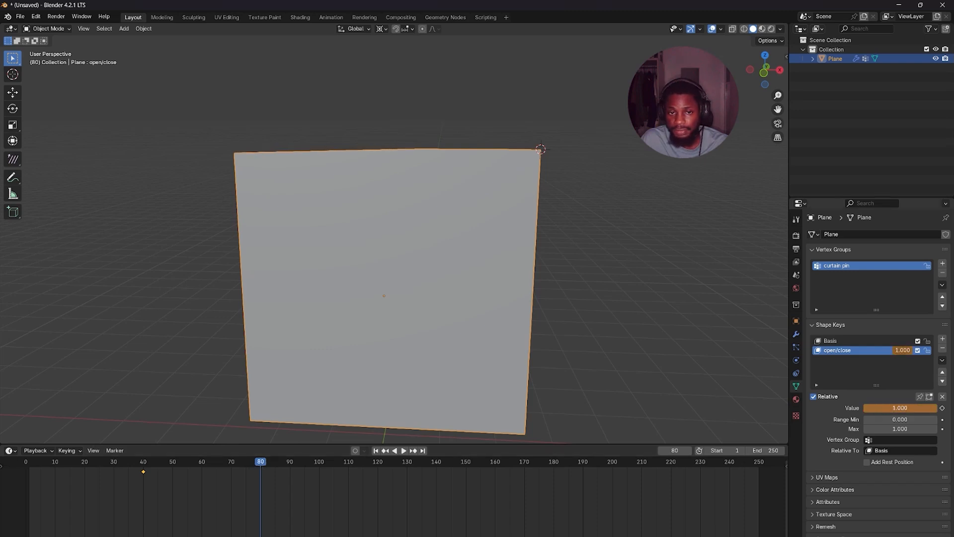
{"action": "left_click", "coordinate": [942, 409]}
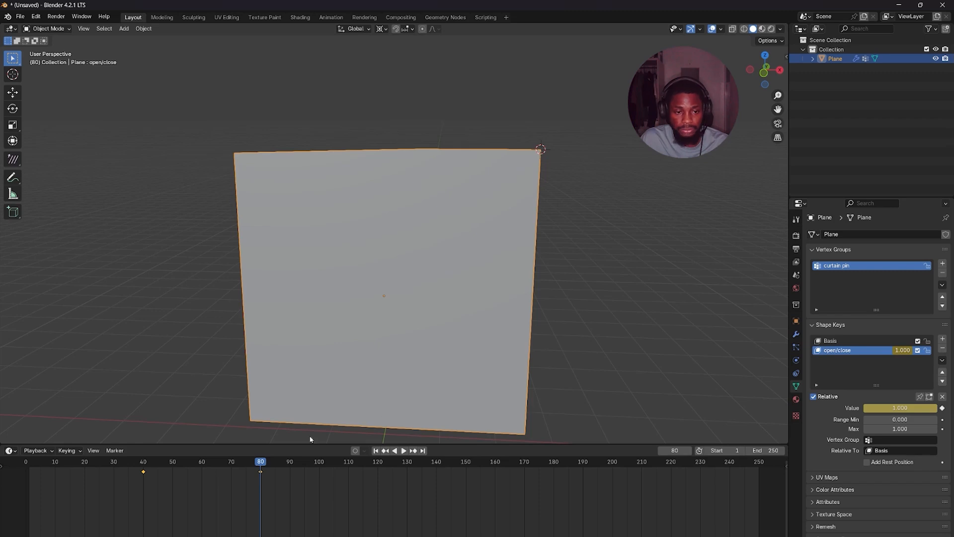
- Return to frame 1 and enable the viewport display of the plane's cloth simulation
{"action": "left_click_drag", "start_coordinate": [261, 463], "coordinate": [29, 511]}
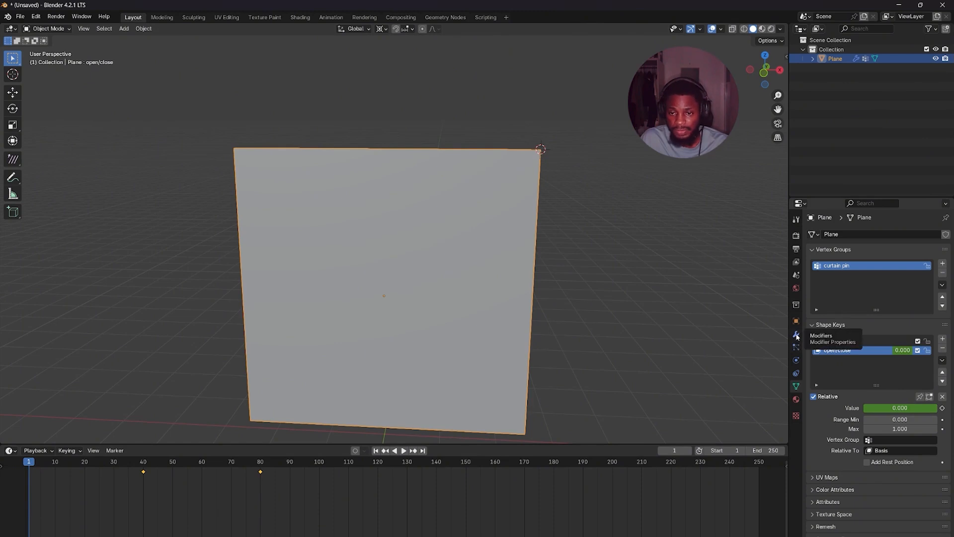
{"action": "left_click", "coordinate": [796, 360]}
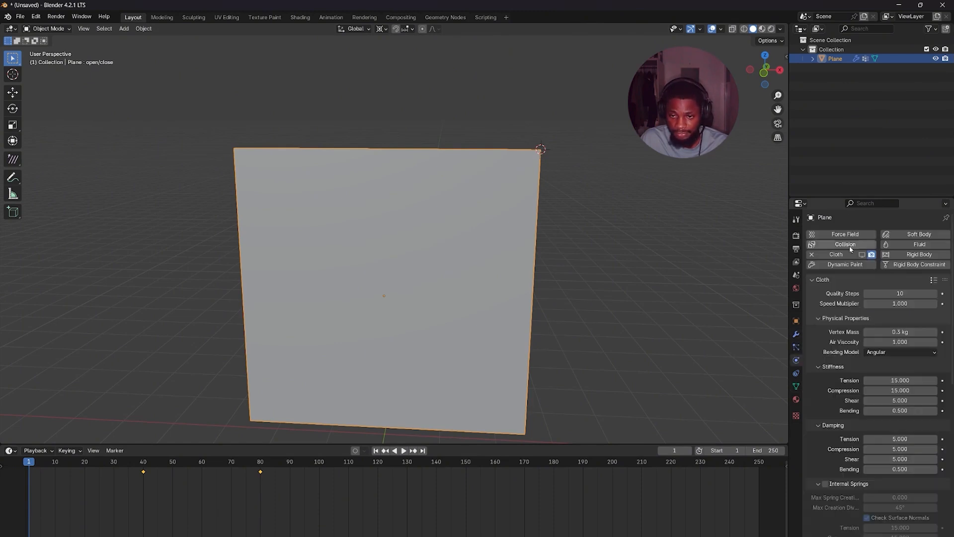
{"action": "left_click", "coordinate": [862, 255]}
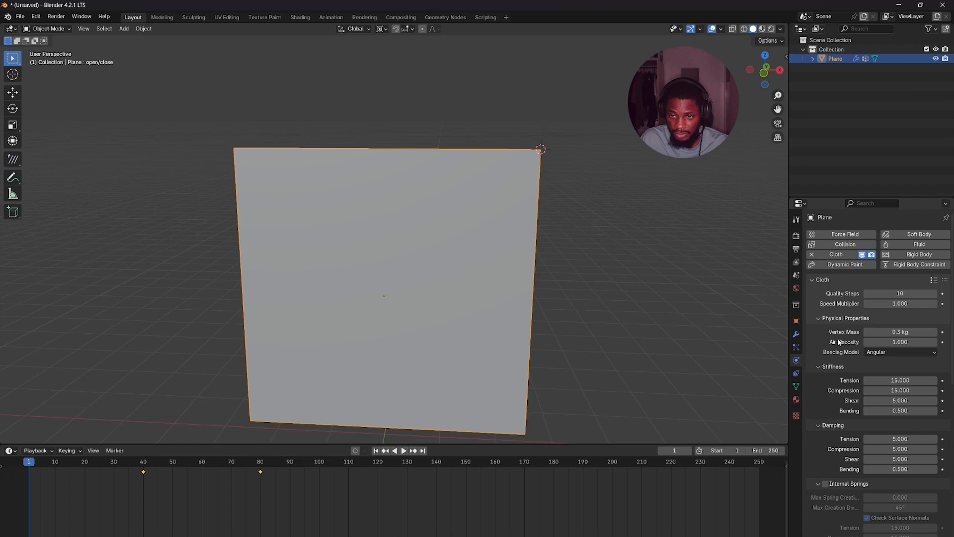
- Set the cloth cache's simulation end to frame 100 and bake the simulation
{"action": "scroll", "coordinate": [843, 394], "scroll_direction": "down", "scroll_amount": 10}
{"action": "left_click", "coordinate": [819, 420]}
{"action": "scroll", "coordinate": [831, 408], "scroll_direction": "down", "scroll_amount": 4}
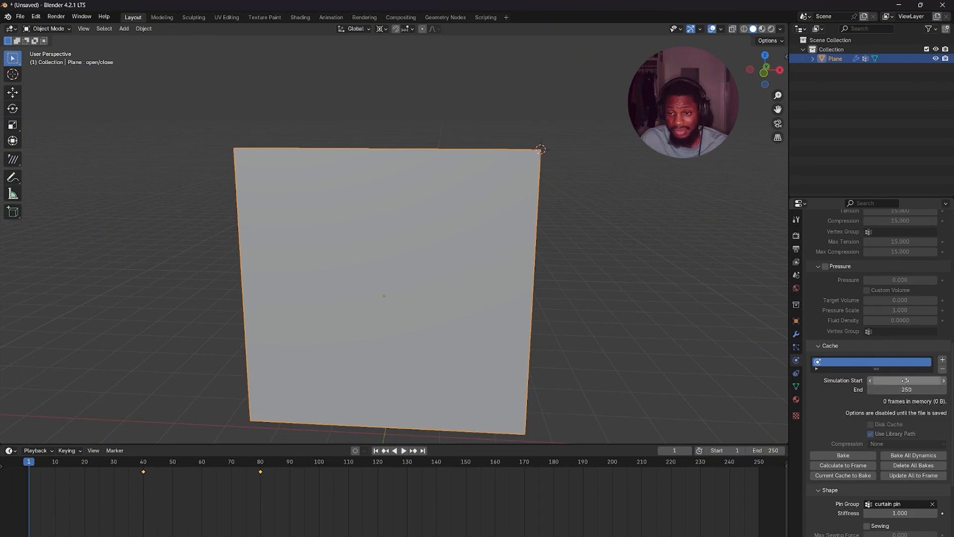
{"action": "left_click", "coordinate": [909, 386]}
{"action": "type", "text": "100"}
{"action": "key", "text": "Return"}
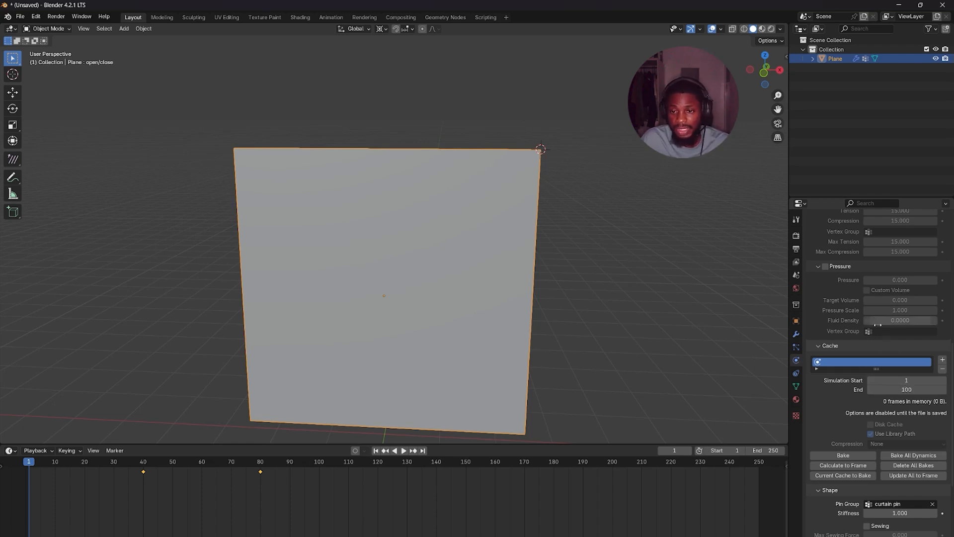
{"action": "left_click", "coordinate": [849, 456]}
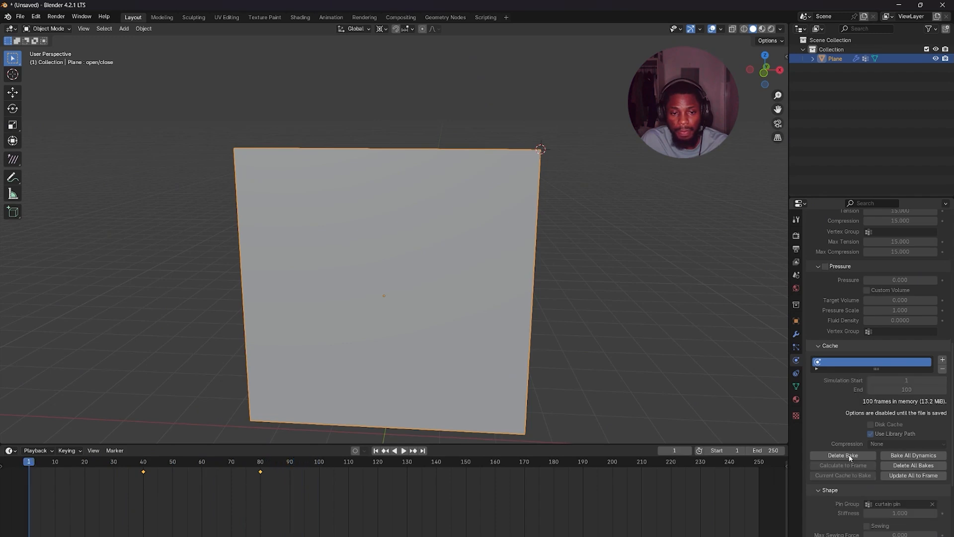
- Play the baked curtain animation past frame 100, stop it and go back to frame 1
{"action": "left_click", "coordinate": [402, 450]}
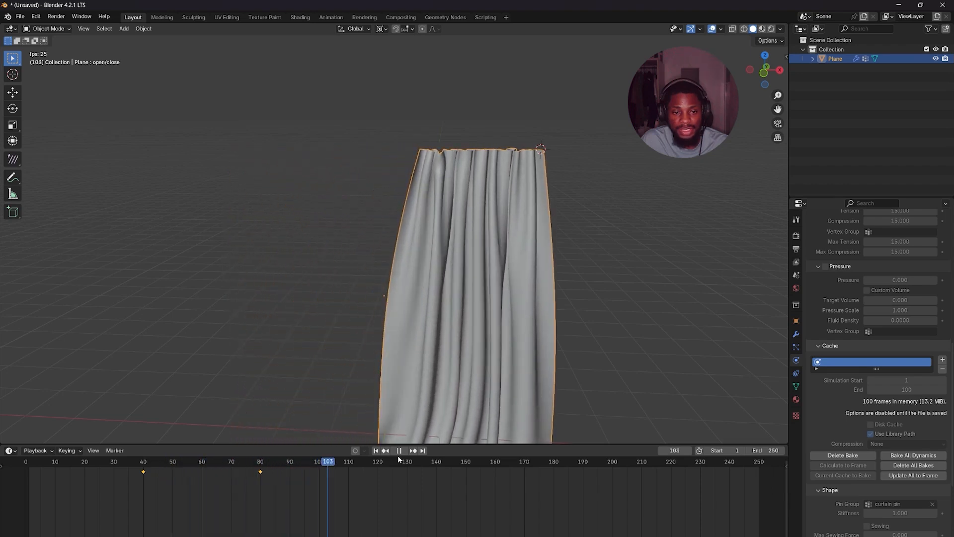
{"action": "left_click", "coordinate": [399, 451]}
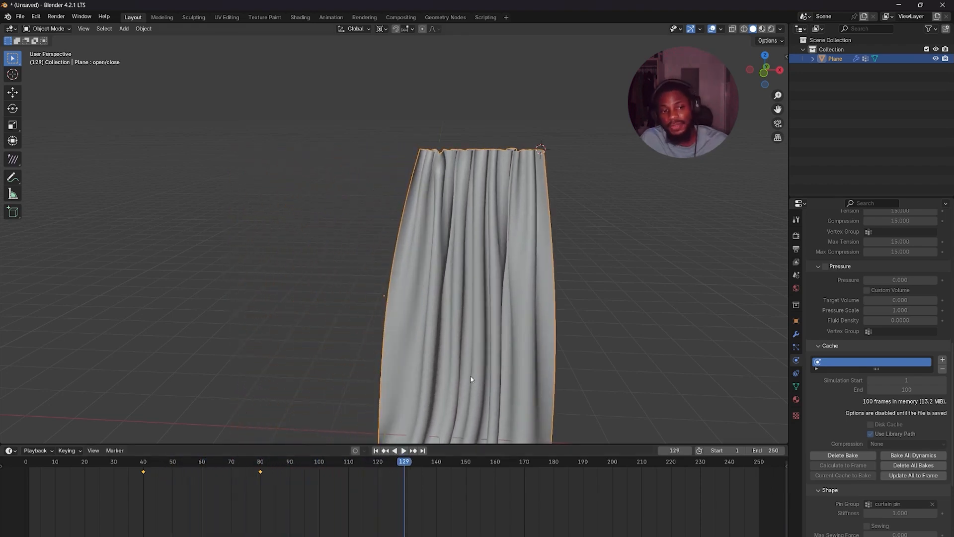
{"action": "left_click", "coordinate": [375, 451]}
- Turn off the viewport display of the baked cloth simulation on the plane
{"action": "scroll", "coordinate": [872, 275], "scroll_direction": "up", "scroll_amount": 8}
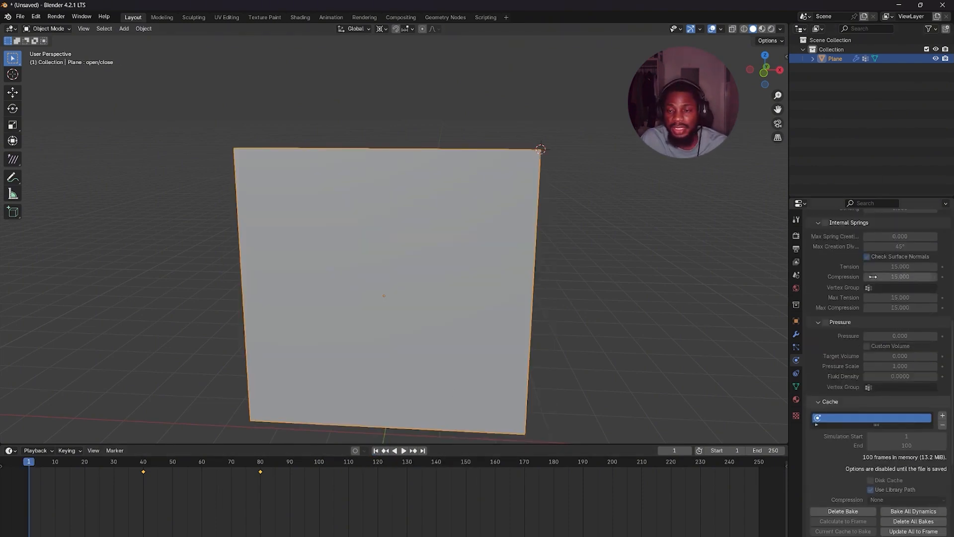
{"action": "scroll", "coordinate": [873, 275], "scroll_direction": "up", "scroll_amount": 7}
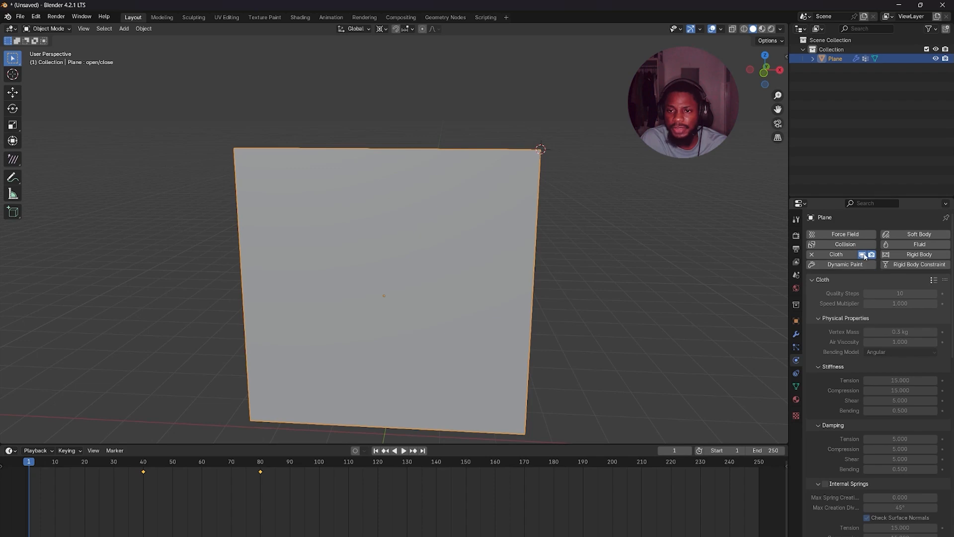
{"action": "left_click", "coordinate": [864, 255]}
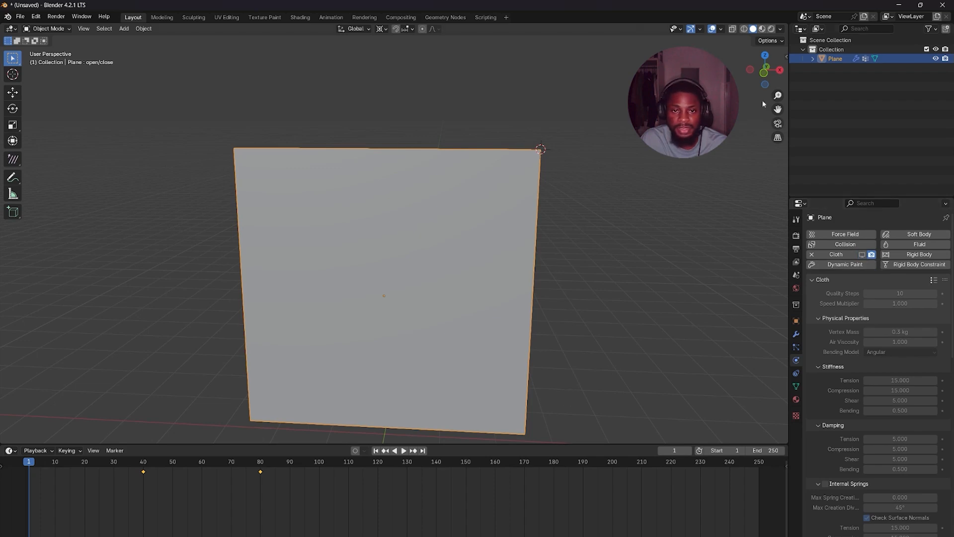
- Move the curtain plane about 3.44 m along the global X axis
{"action": "scroll", "coordinate": [694, 170], "scroll_direction": "down", "scroll_amount": 2}
{"action": "scroll", "coordinate": [694, 170], "scroll_direction": "down", "scroll_amount": 1}
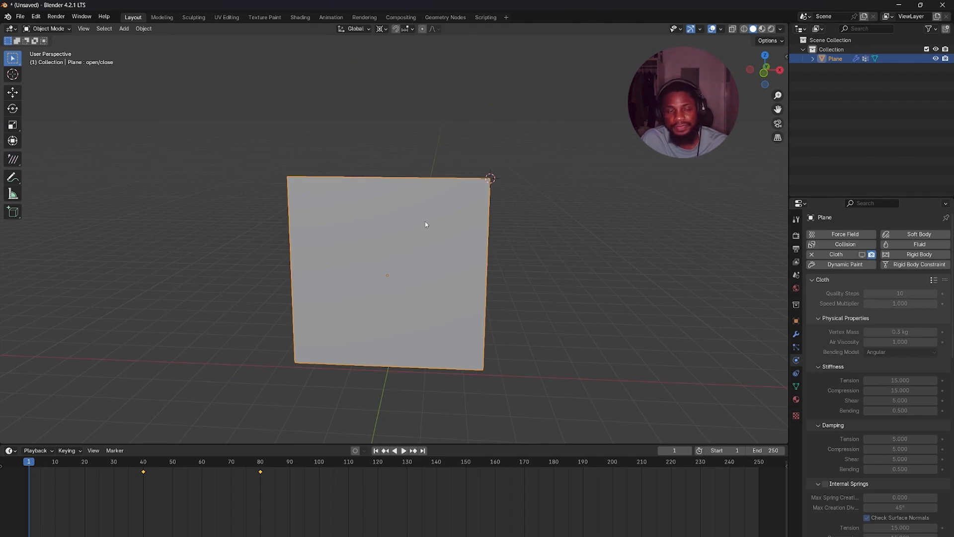
{"action": "key", "text": "g"}
{"action": "key", "text": "x"}
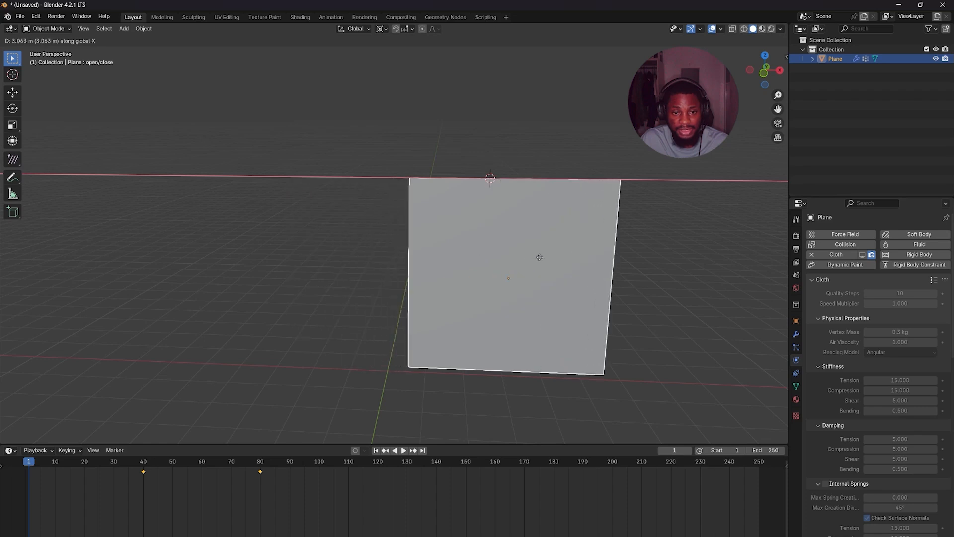
{"action": "left_click", "coordinate": [557, 261]}
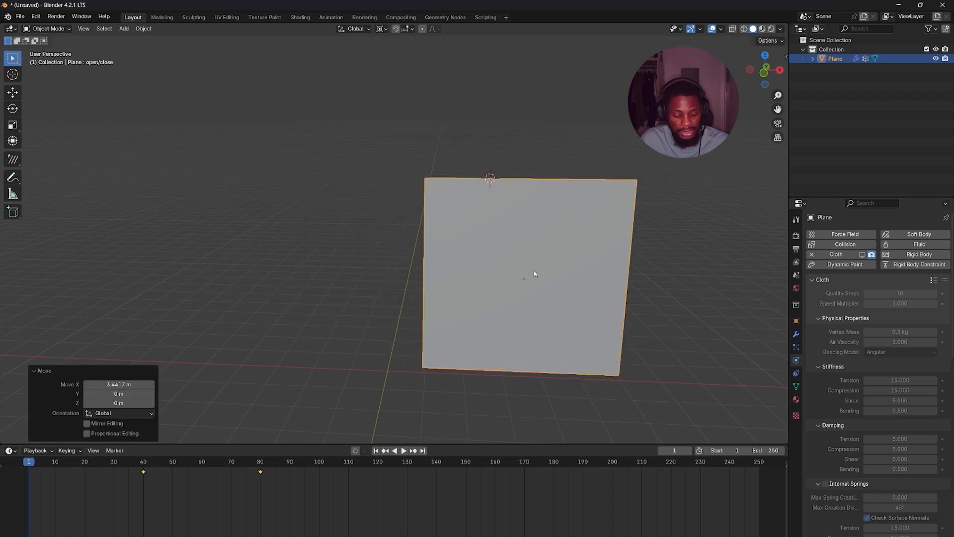
{"action": "key", "text": "shift+d"}
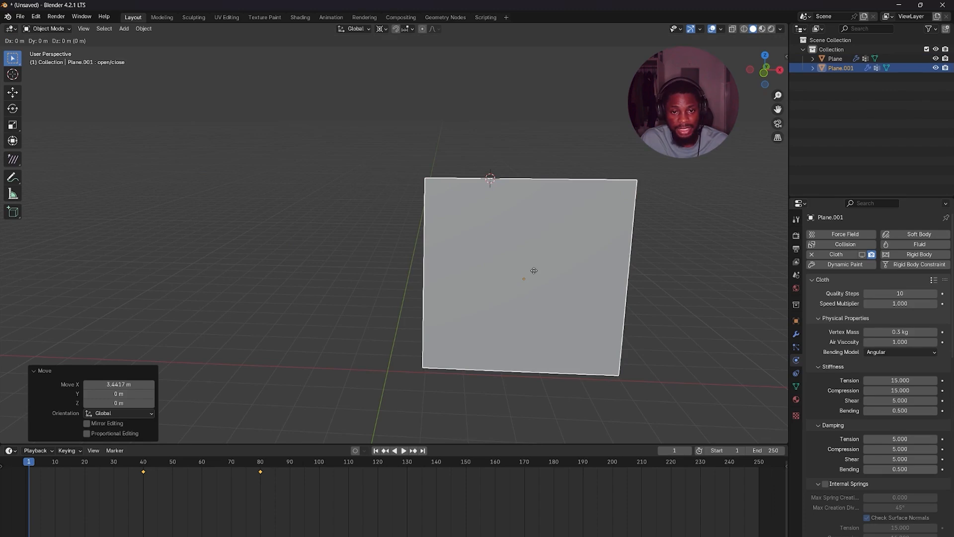
{"action": "right_click", "coordinate": [534, 271]}
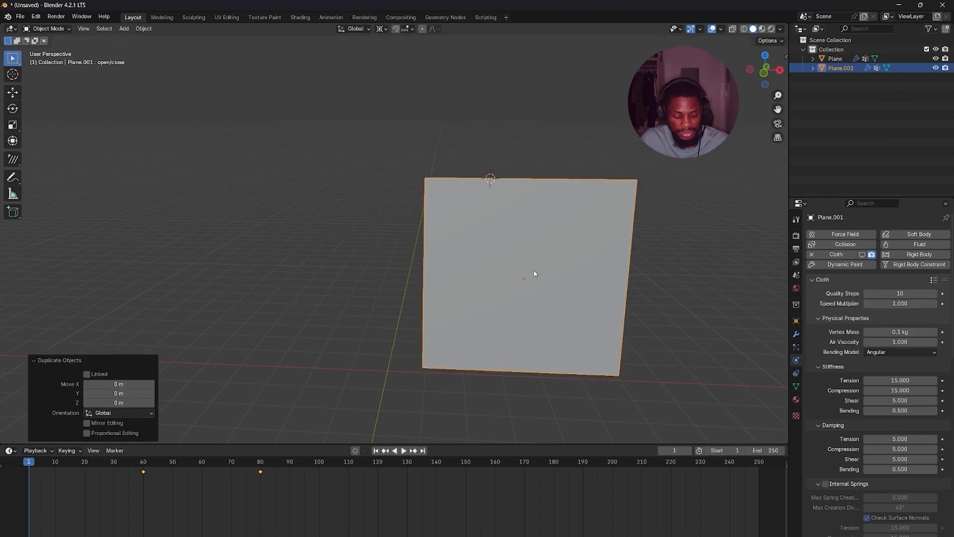
{"action": "type", "text": "sx"}
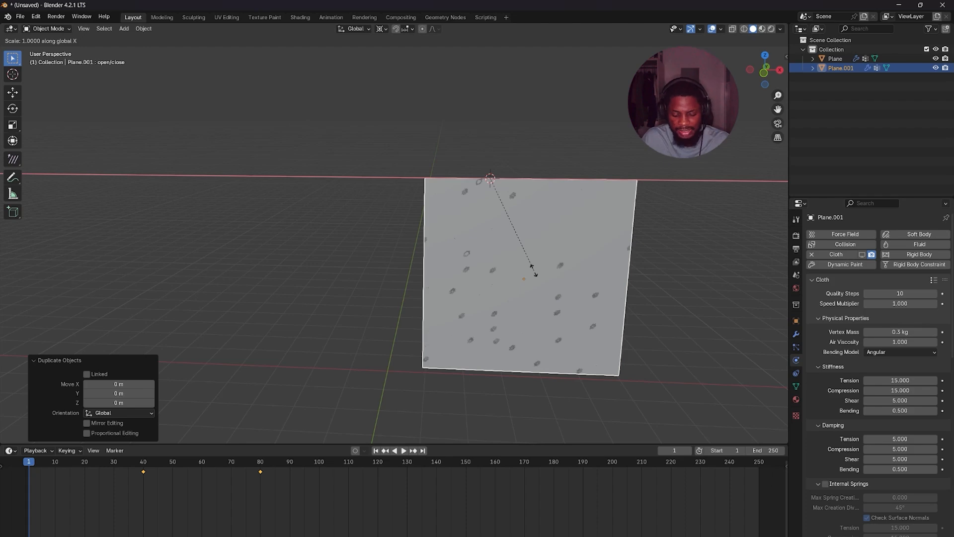
{"action": "type", "text": "-1"}
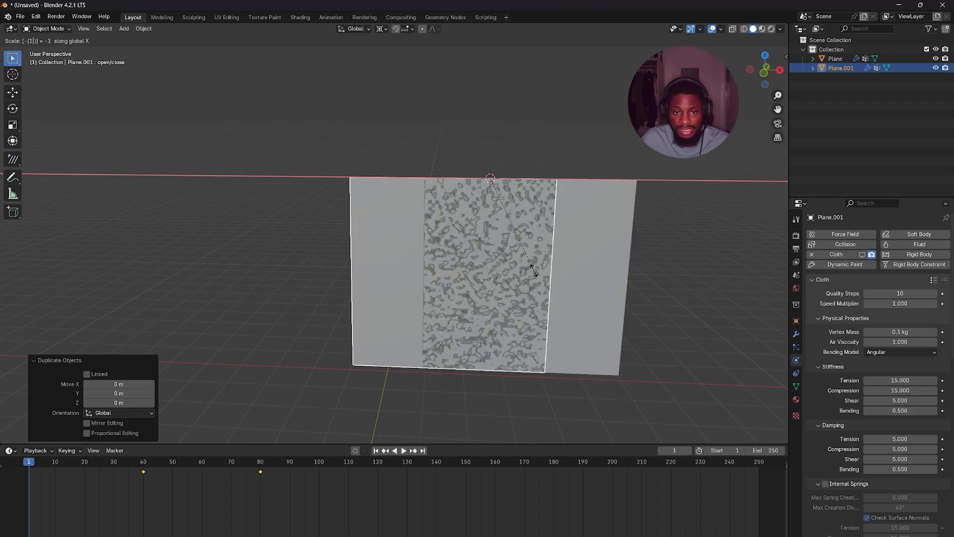
{"action": "key", "text": "Return"}
{"action": "key", "text": "g"}
{"action": "key", "text": "x"}
{"action": "key", "text": "Escape"}
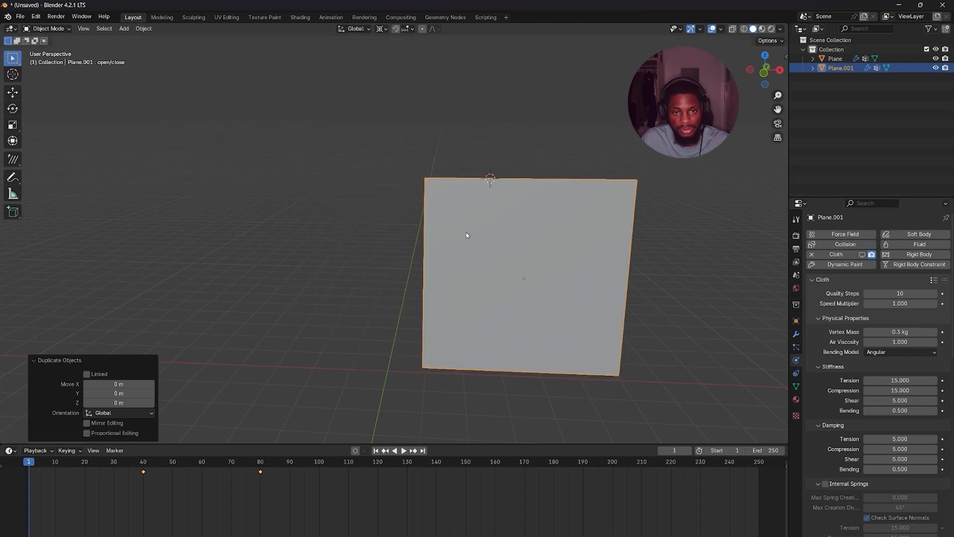
{"action": "key", "text": "ctrl+z"}
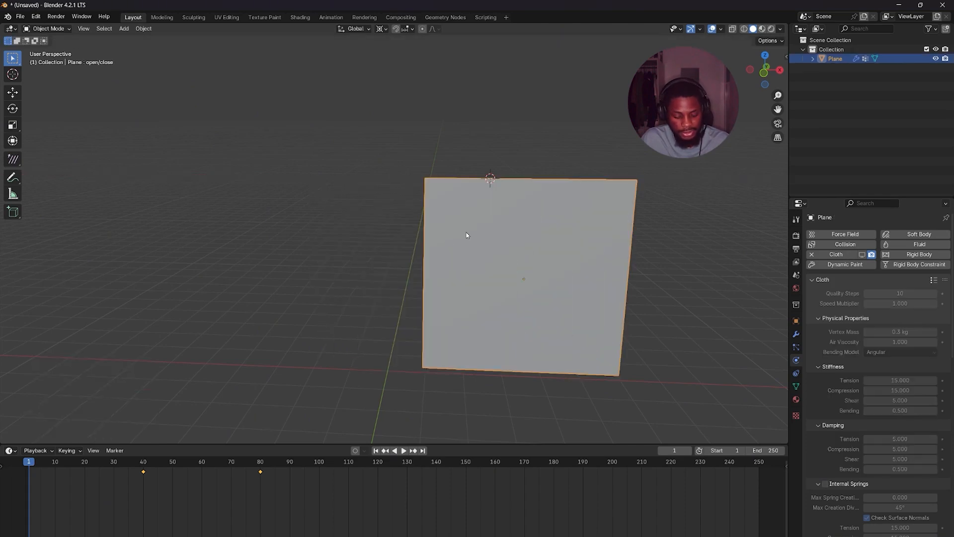
- Duplicate the curtain plane in place and mirror the duplicate by scaling it -1 along the X axis
{"action": "key", "text": "shift+d"}
{"action": "key", "text": "Escape"}
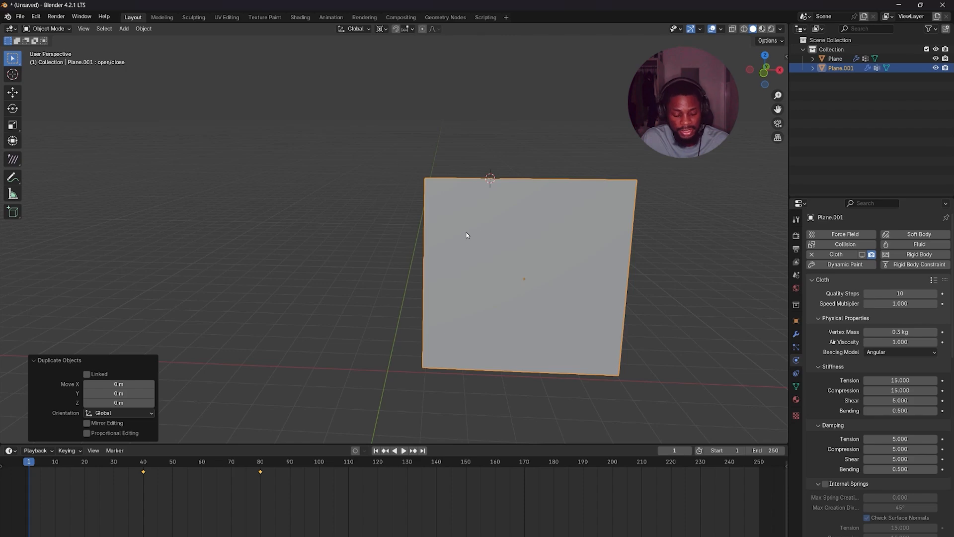
{"action": "type", "text": "sx"}
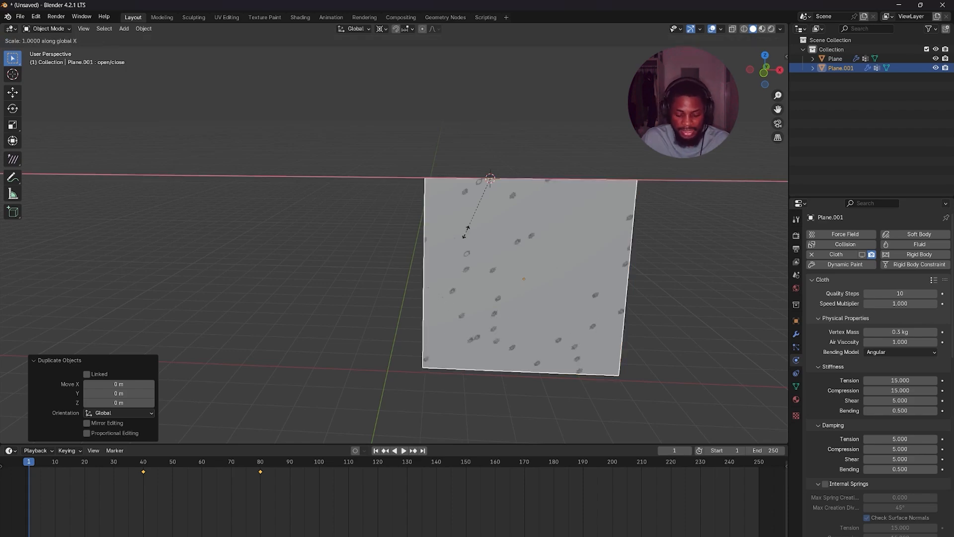
{"action": "type", "text": "-1"}
{"action": "key", "text": "Return"}
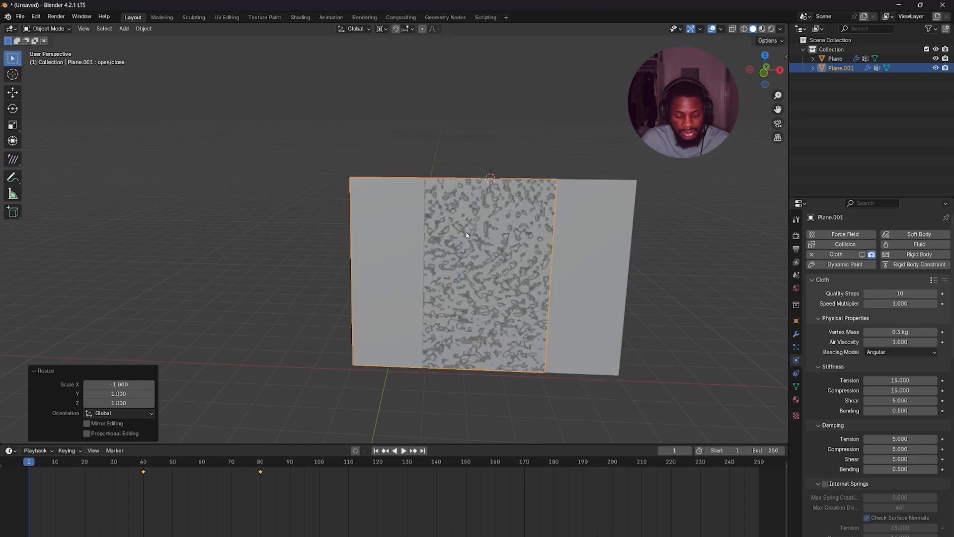
- Move the mirrored plane along negative X clear of the original, and shift it back about 0.73 m along X
{"action": "key", "text": "g"}
{"action": "key", "text": "x"}
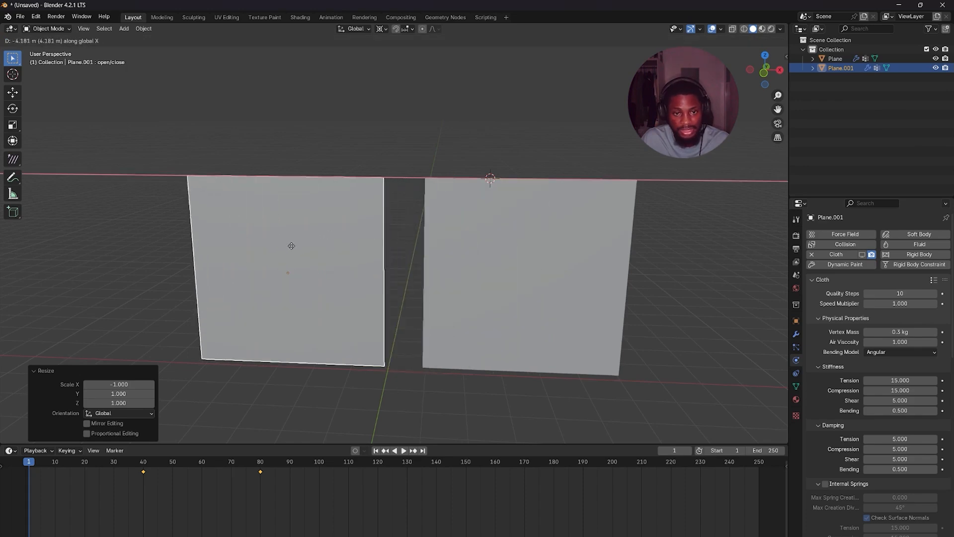
{"action": "left_click", "coordinate": [263, 261]}
{"action": "key", "text": "Tab"}
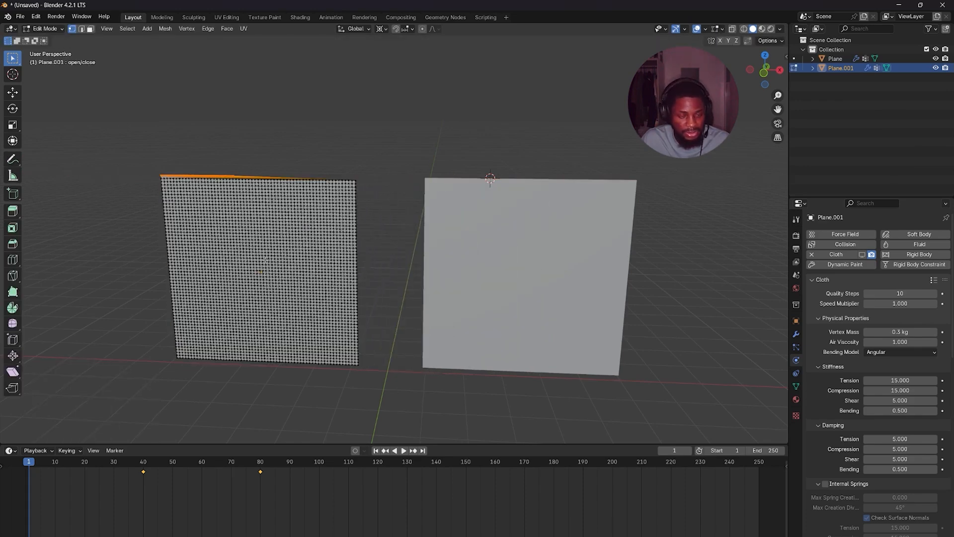
{"action": "key", "text": "Tab"}
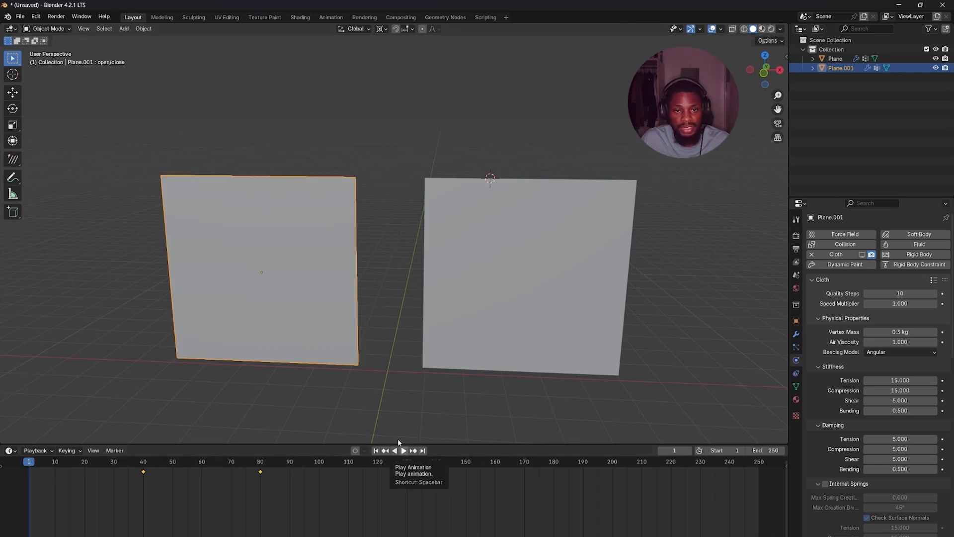
{"action": "key", "text": "g"}
{"action": "key", "text": "x"}
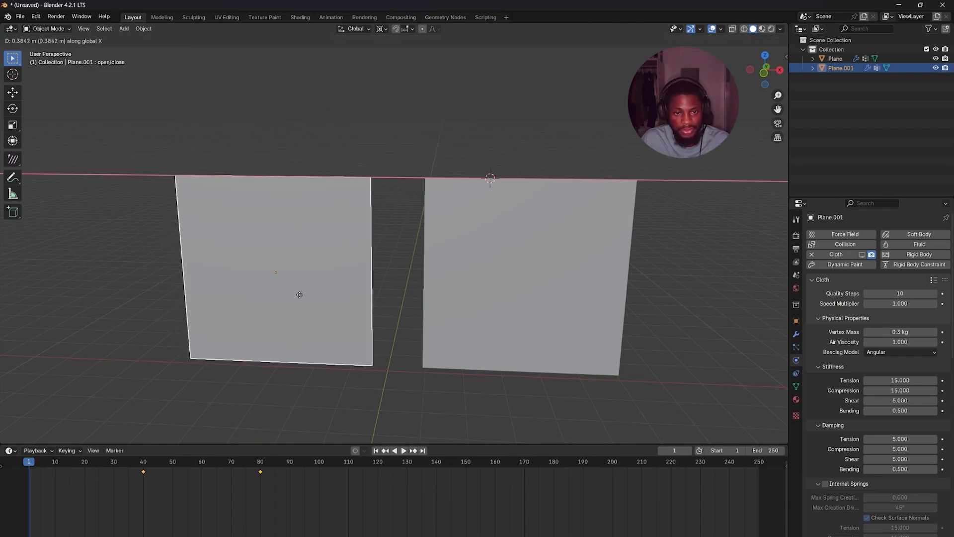
{"action": "left_click", "coordinate": [312, 299]}
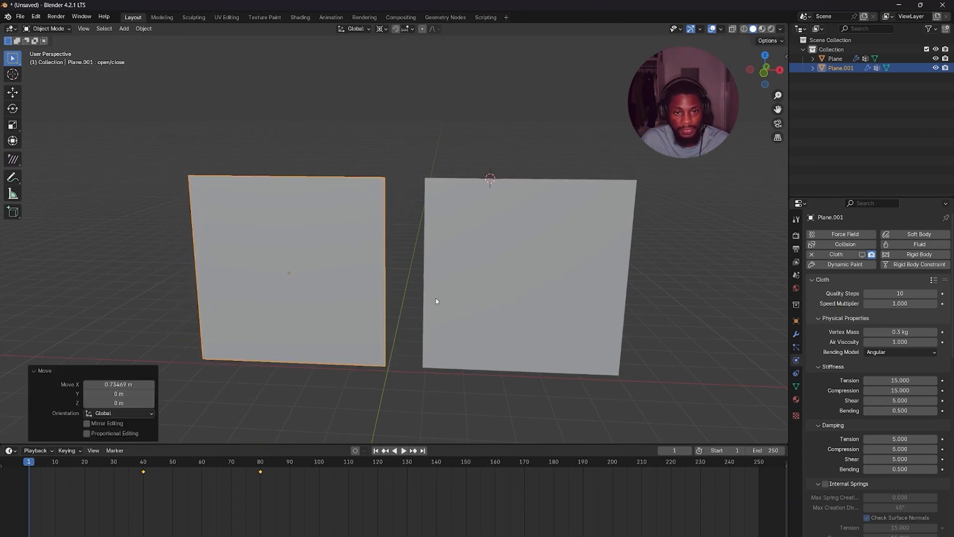
- Move the original plane about -0.8 m along the X axis, close to the mirrored plane
{"action": "left_click", "coordinate": [495, 296]}
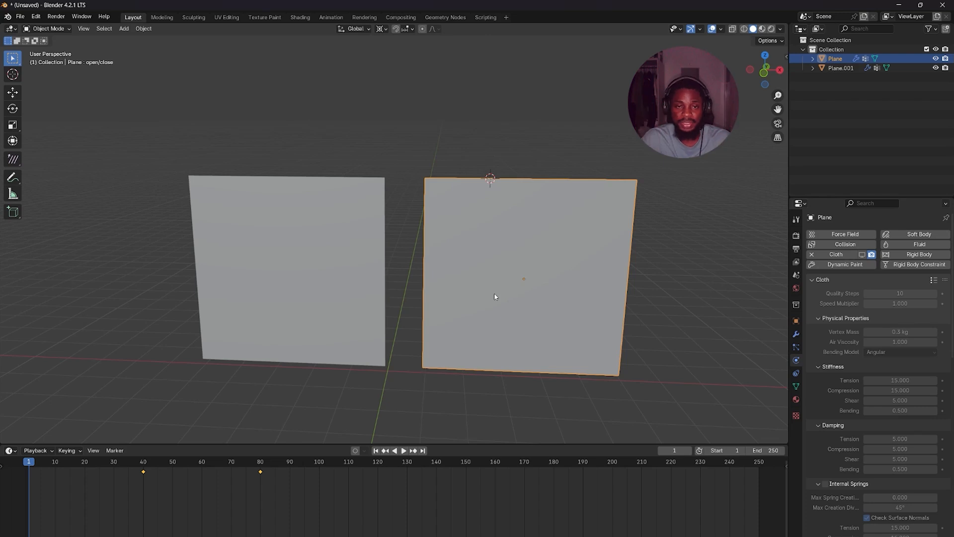
{"action": "key", "text": "g"}
{"action": "key", "text": "x"}
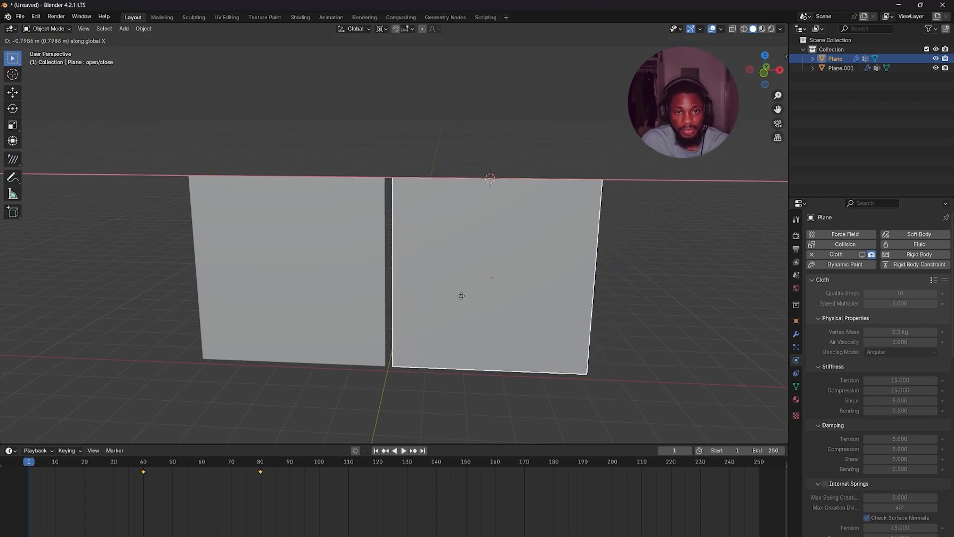
{"action": "left_click", "coordinate": [476, 311]}
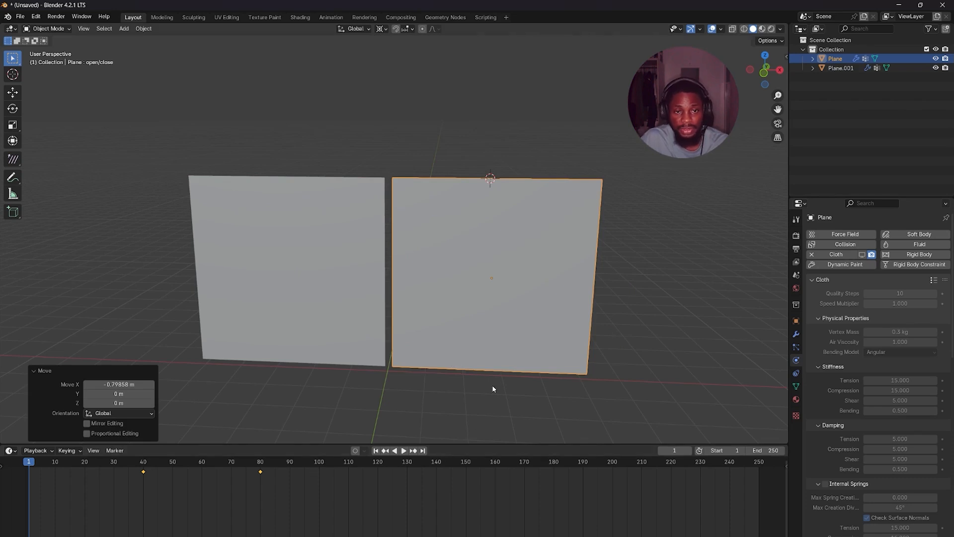
- Play the animation briefly, and enable the Cloth simulation's viewport display on both curtain planes
{"action": "left_click", "coordinate": [403, 451]}
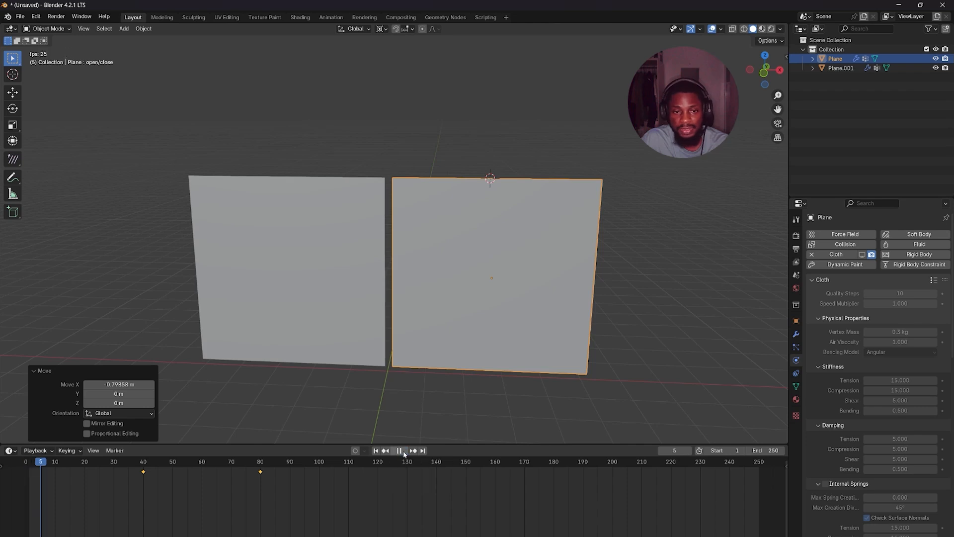
{"action": "left_click", "coordinate": [404, 450]}
{"action": "left_click", "coordinate": [863, 254]}
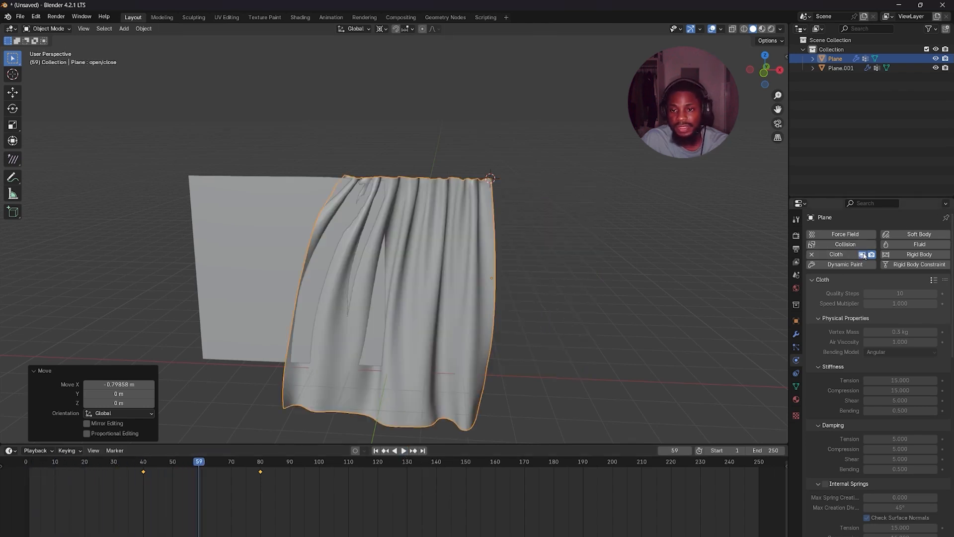
{"action": "left_click", "coordinate": [260, 247]}
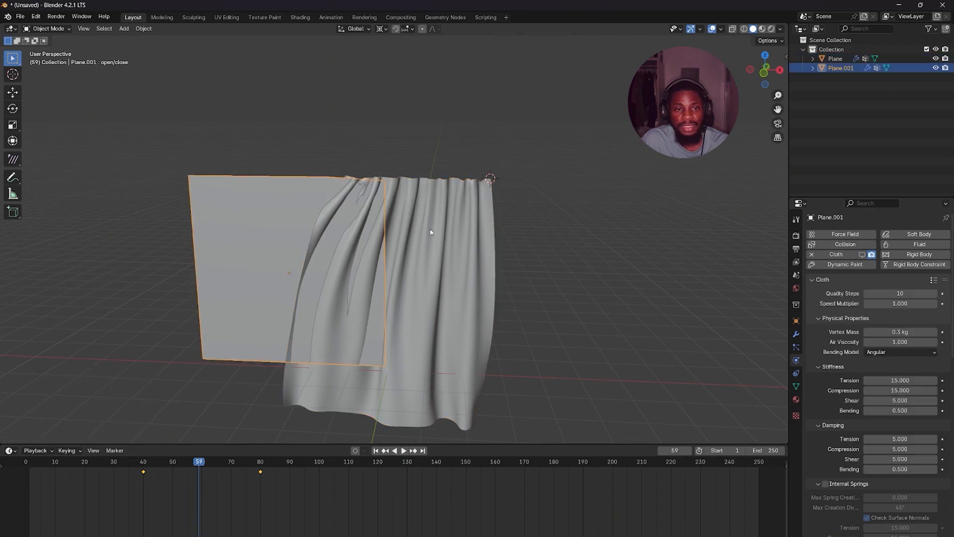
{"action": "left_click", "coordinate": [863, 254]}
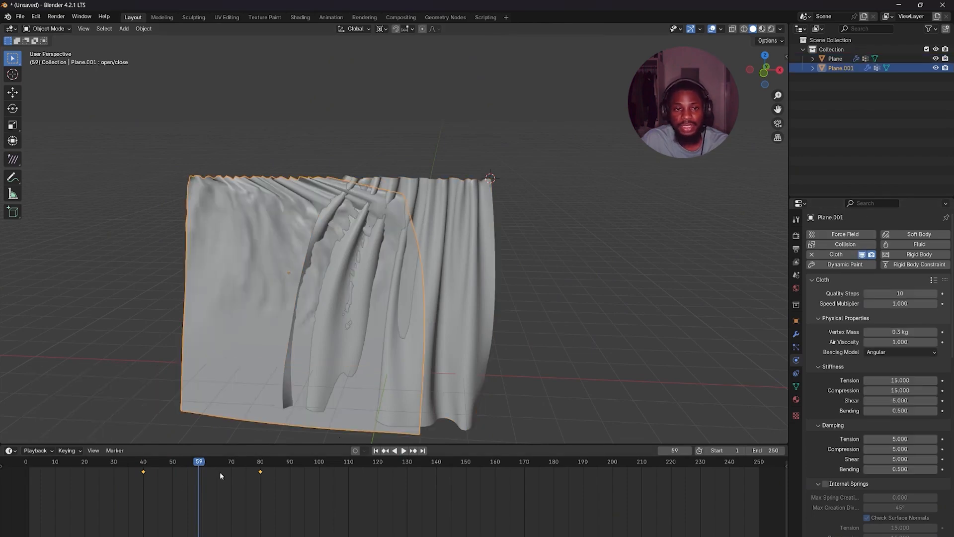
- Check the cloth cache of both curtains, return to frame 1, delete all bakes and bake all dynamics
{"action": "left_click_drag", "start_coordinate": [185, 467], "coordinate": [248, 468]}
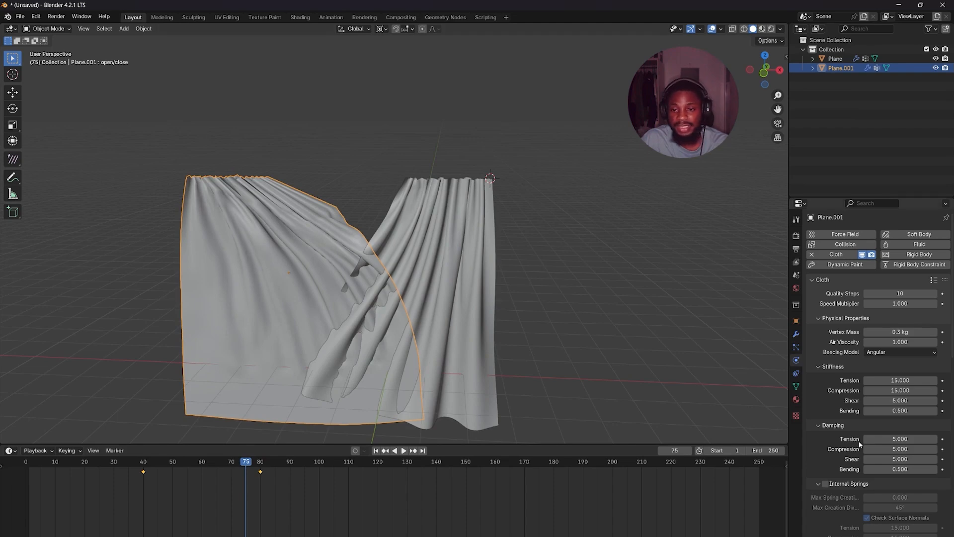
{"action": "scroll", "coordinate": [858, 428], "scroll_direction": "down", "scroll_amount": 12}
{"action": "scroll", "coordinate": [859, 425], "scroll_direction": "down", "scroll_amount": 8}
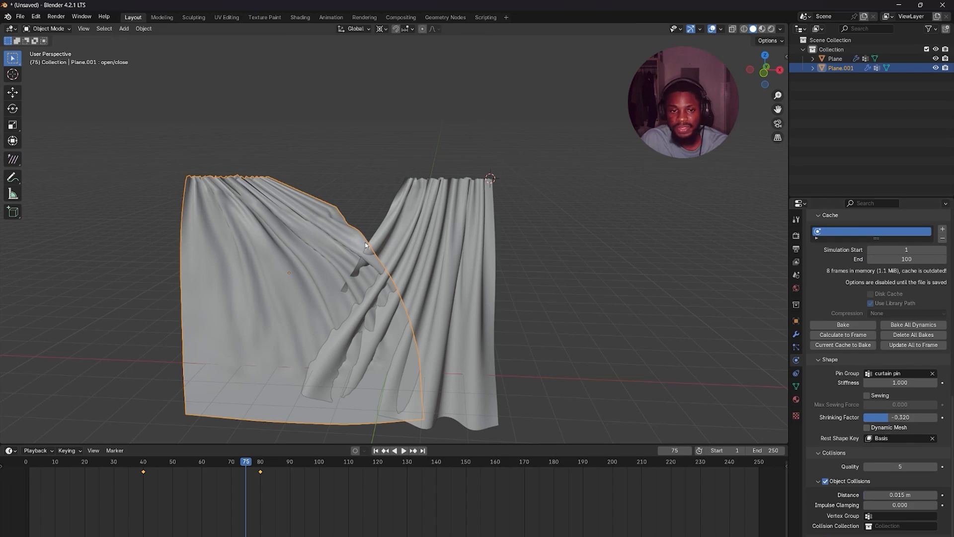
{"action": "left_click", "coordinate": [415, 239]}
{"action": "scroll", "coordinate": [867, 430], "scroll_direction": "down", "scroll_amount": 3}
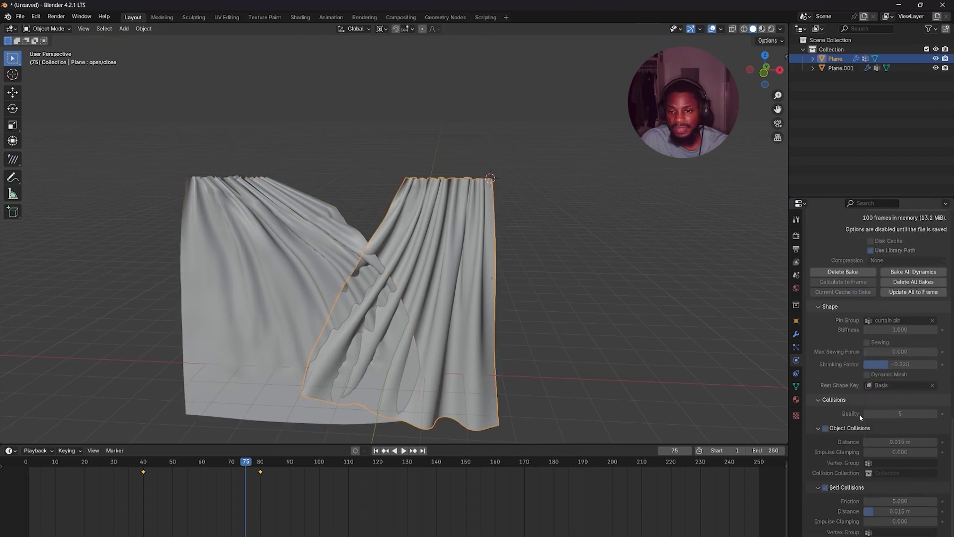
{"action": "scroll", "coordinate": [846, 508], "scroll_direction": "up", "scroll_amount": 3}
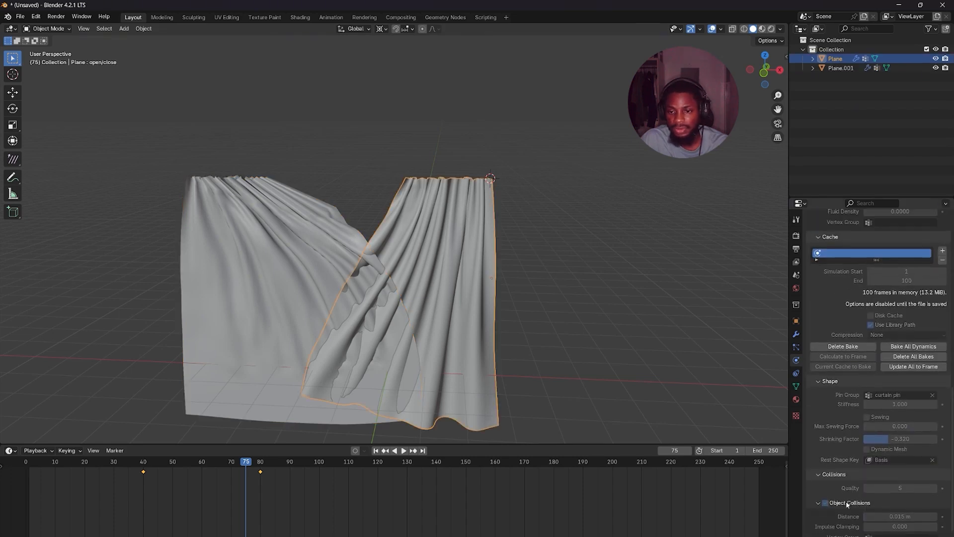
{"action": "left_click", "coordinate": [376, 451]}
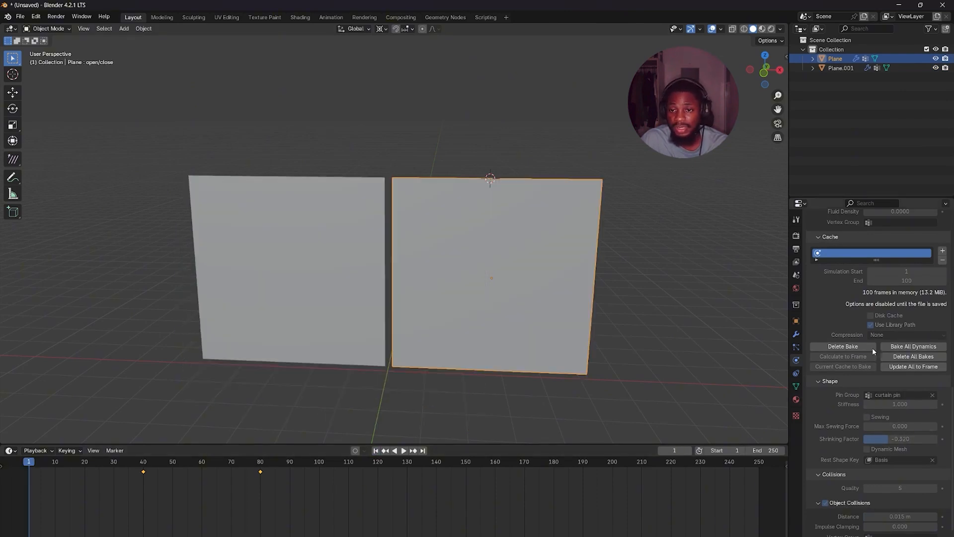
{"action": "left_click", "coordinate": [910, 357]}
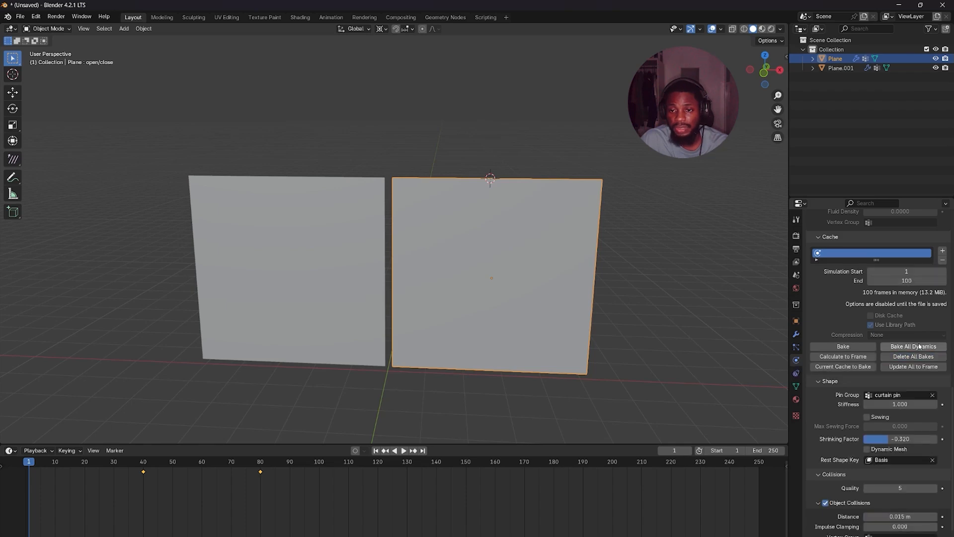
{"action": "key", "text": "space"}
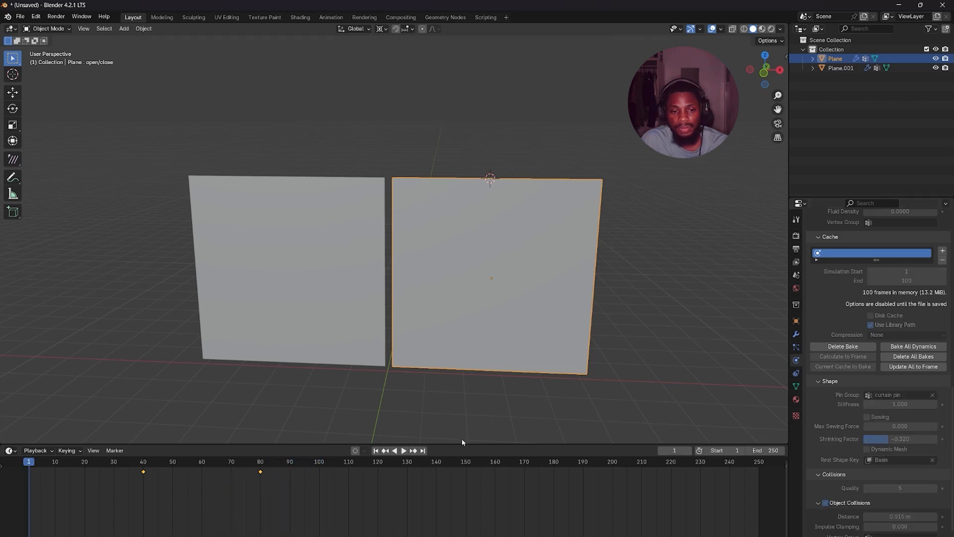
- Play back the baked animation of both curtains and review the cloth's shape and collision settings
{"action": "left_click", "coordinate": [402, 451]}
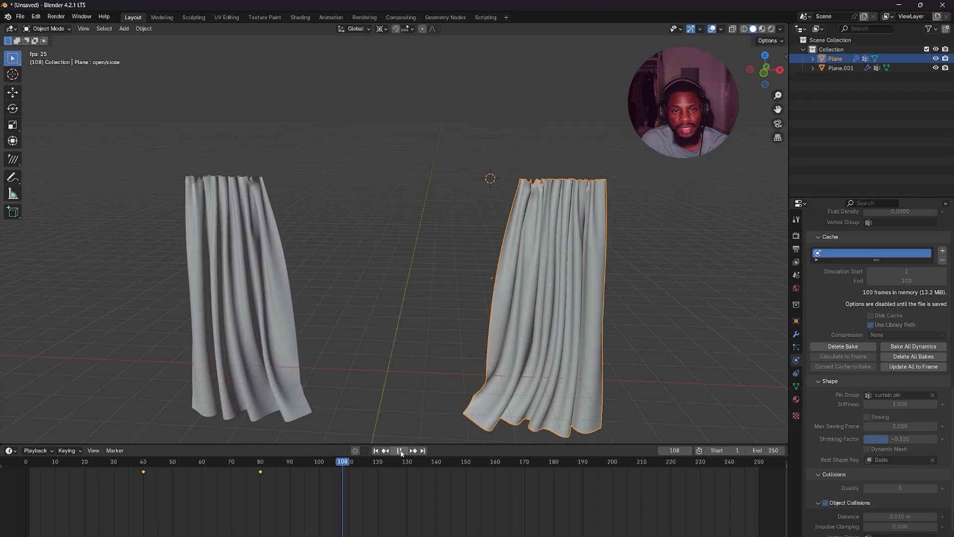
{"action": "left_click", "coordinate": [401, 451]}
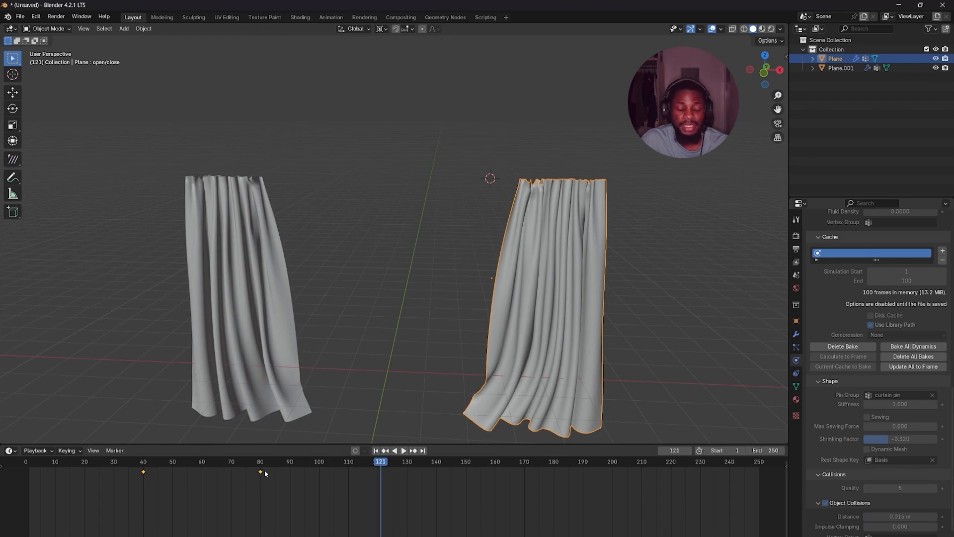
{"action": "scroll", "coordinate": [885, 465], "scroll_direction": "down", "scroll_amount": 3}
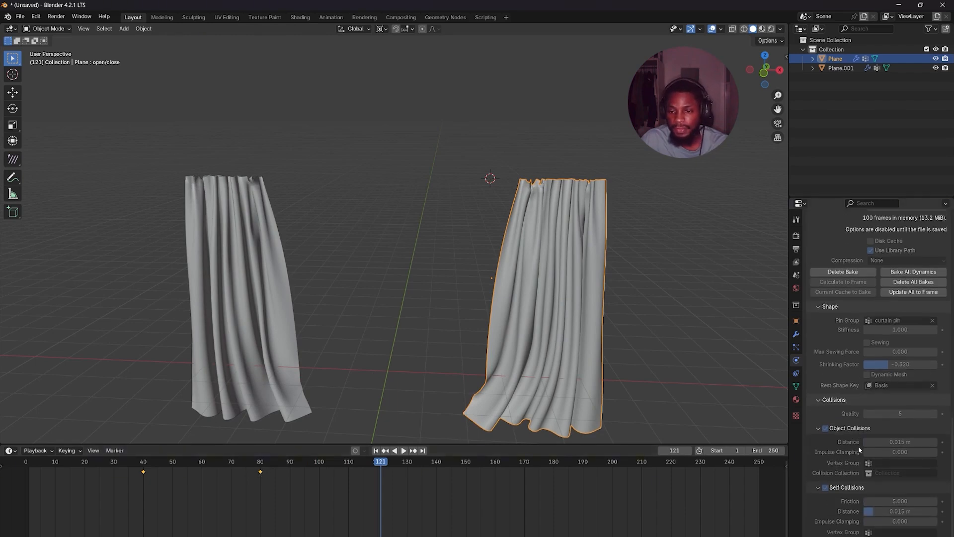
{"action": "scroll", "coordinate": [868, 434], "scroll_direction": "up", "scroll_amount": 5}
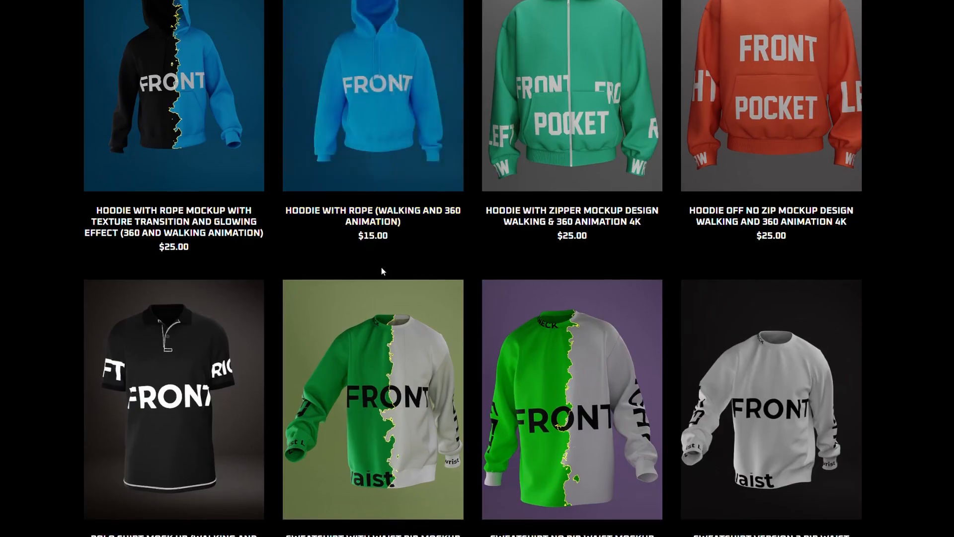
- Switch to the web store page and look through its animated clothing mockup listings
{"action": "scroll", "coordinate": [382, 271], "scroll_direction": "down", "scroll_amount": 15}
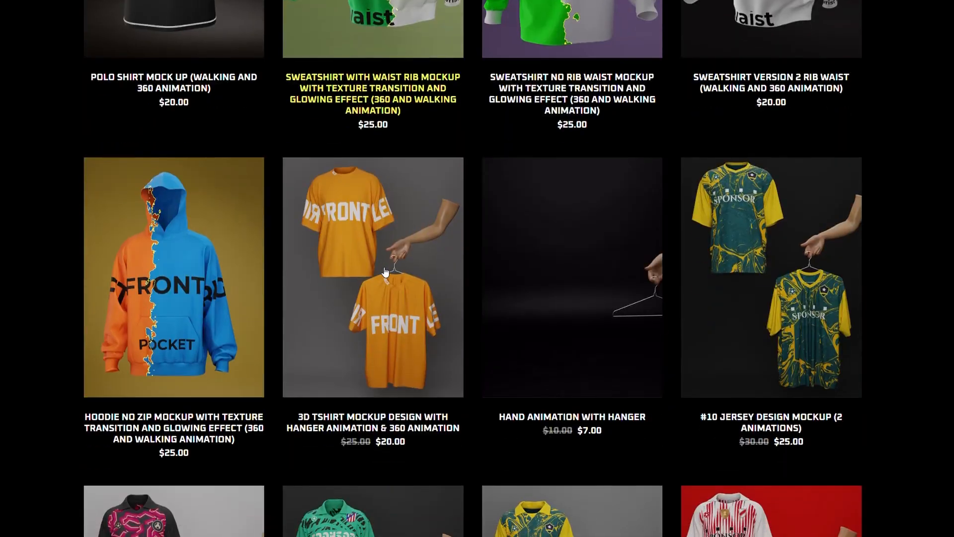
{"action": "scroll", "coordinate": [385, 272], "scroll_direction": "down", "scroll_amount": 14}
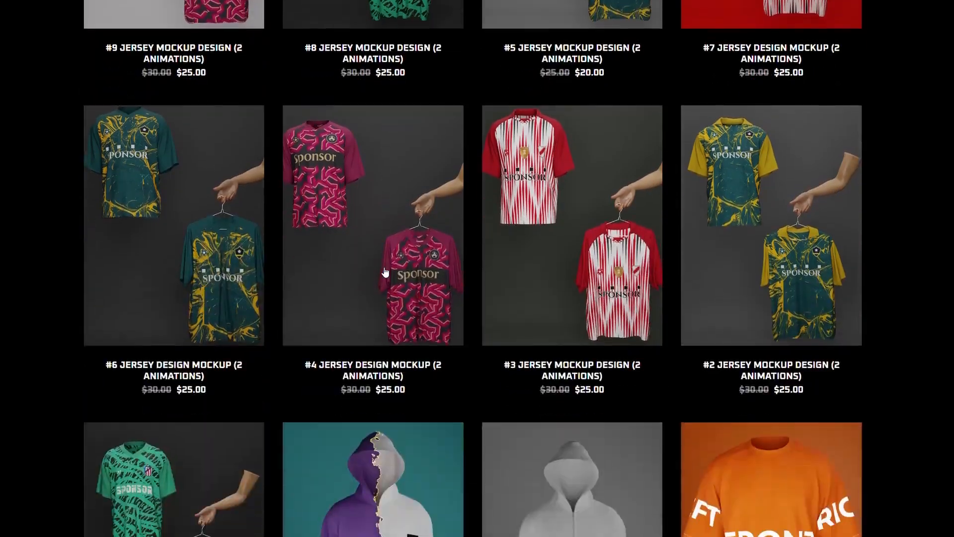
{"action": "scroll", "coordinate": [385, 272], "scroll_direction": "down", "scroll_amount": 16}
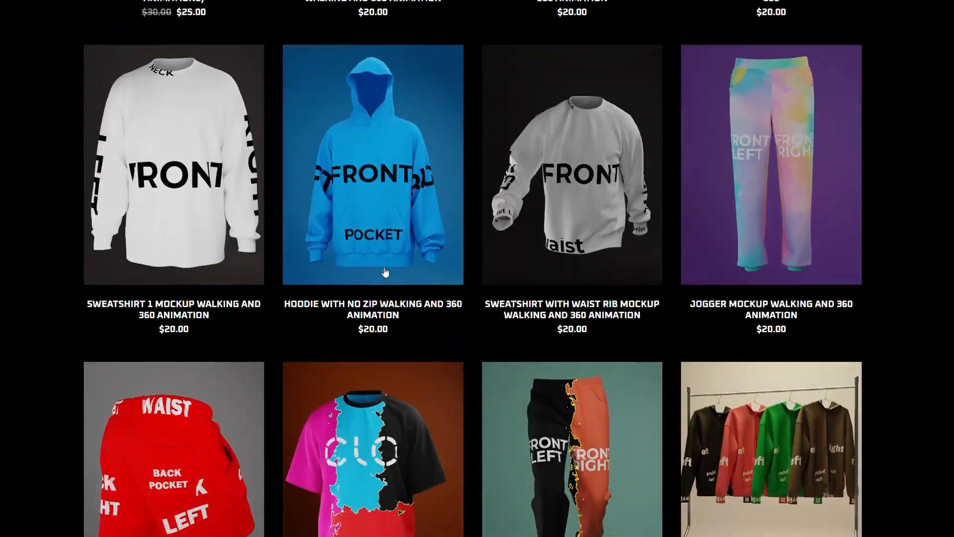
{"action": "scroll", "coordinate": [385, 272], "scroll_direction": "down", "scroll_amount": 16}
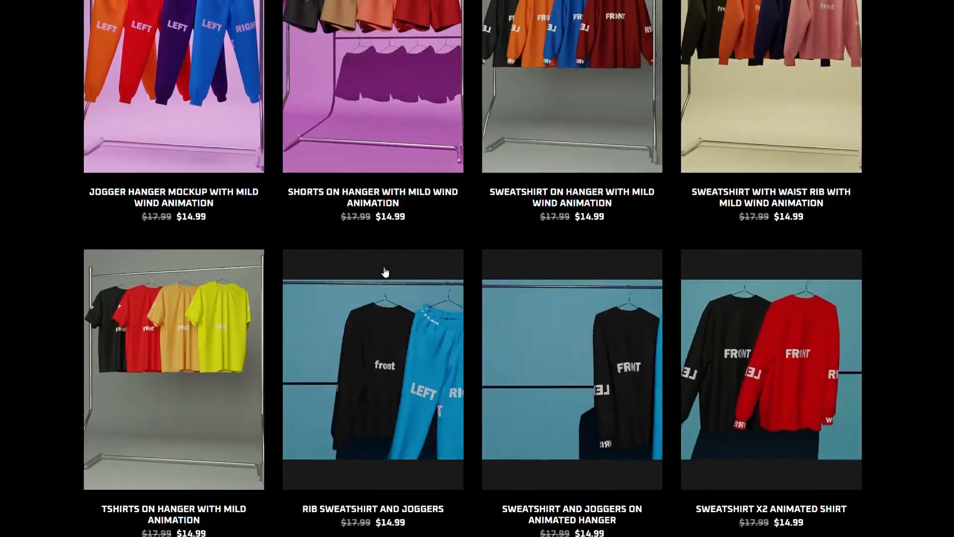
{"action": "scroll", "coordinate": [385, 272], "scroll_direction": "down", "scroll_amount": 3}
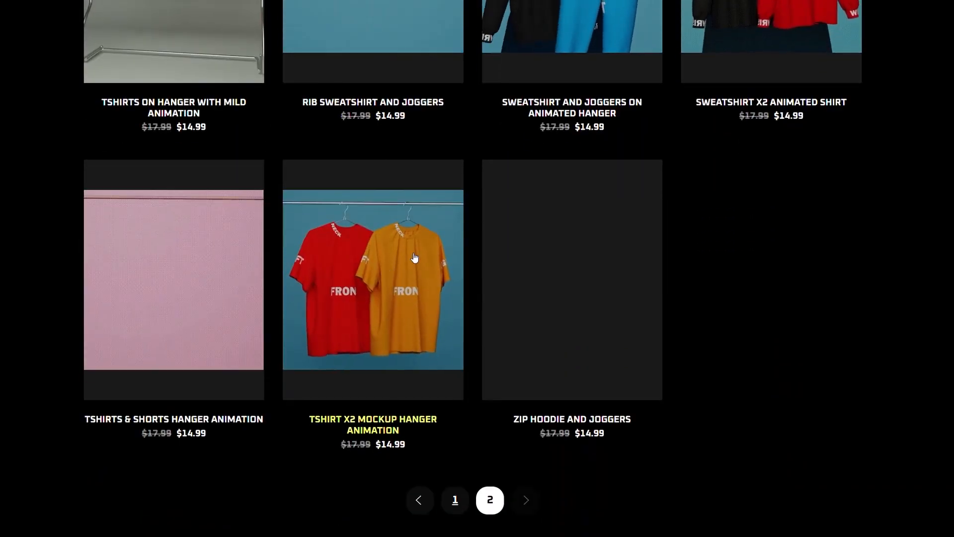
{"action": "scroll", "coordinate": [416, 259], "scroll_direction": "up", "scroll_amount": 10}
{"action": "scroll", "coordinate": [416, 257], "scroll_direction": "up", "scroll_amount": 12}
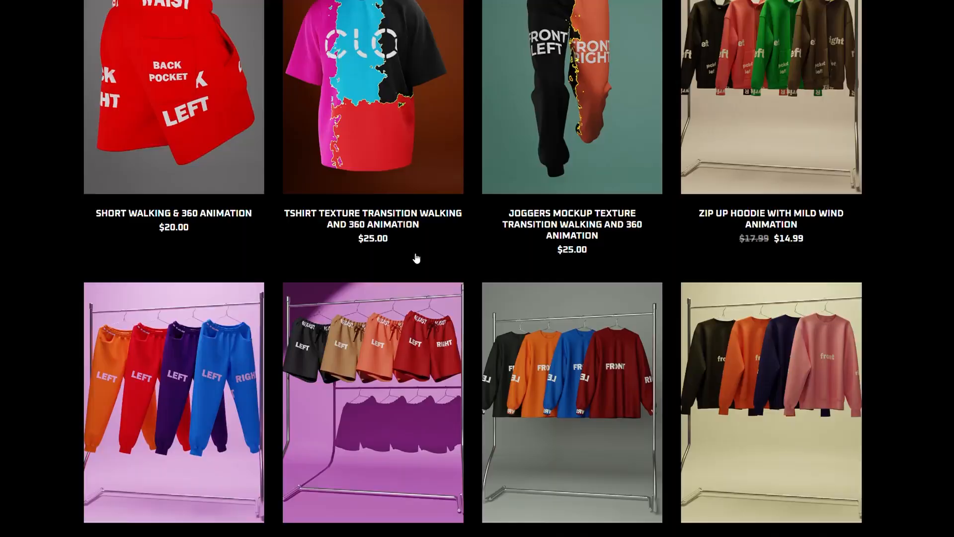